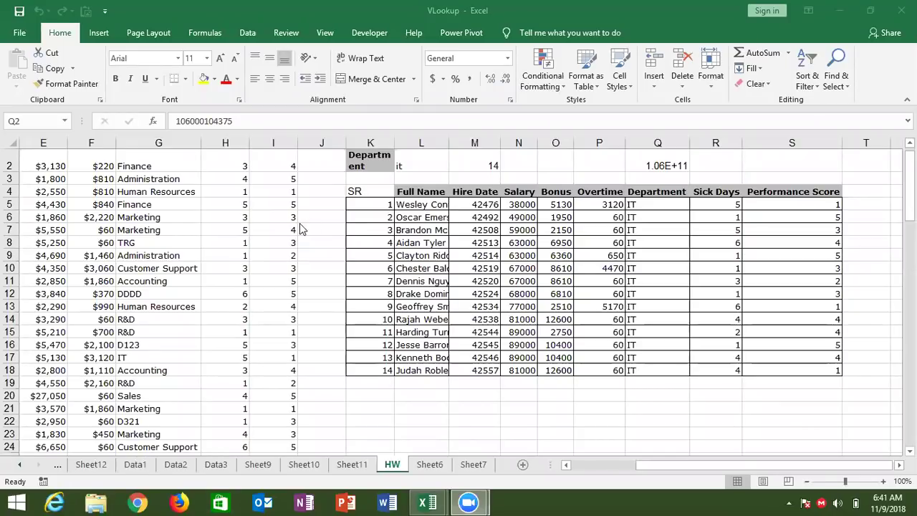
# Step: Review the sick days, department and serial-number entries, then select source columns B to I
pyautogui.click(217, 231)
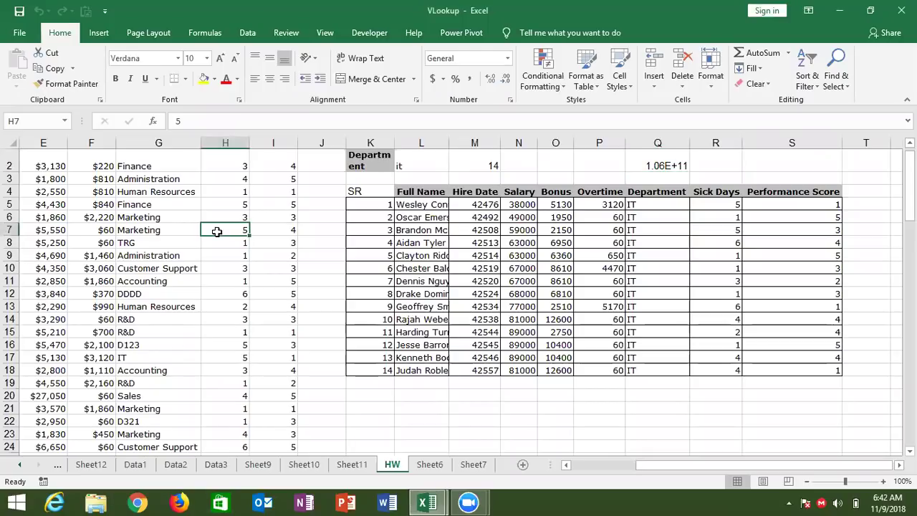
pyautogui.hotkey('ctrl', 'Home')
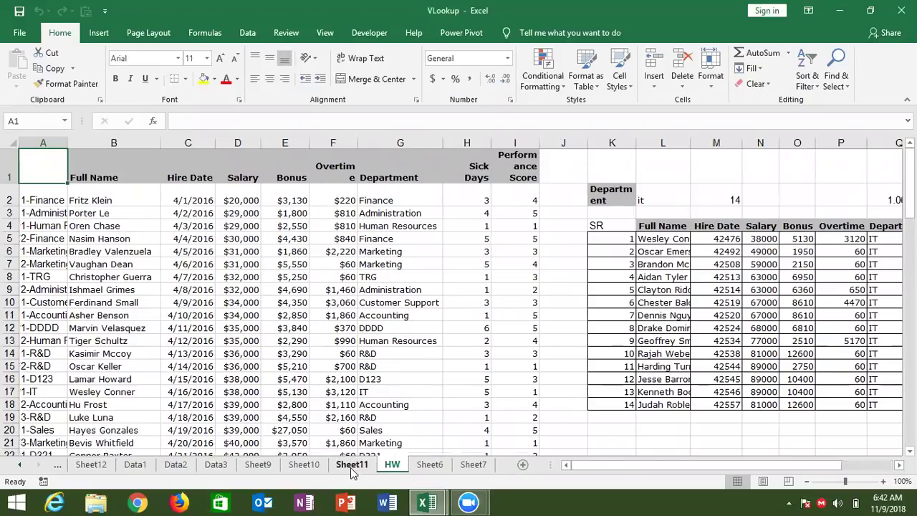
pyautogui.click(367, 381)
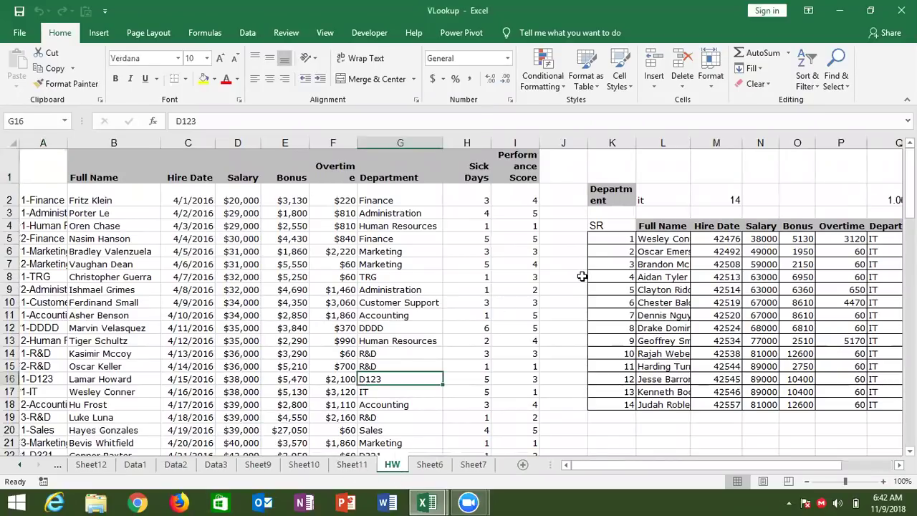
pyautogui.click(615, 251)
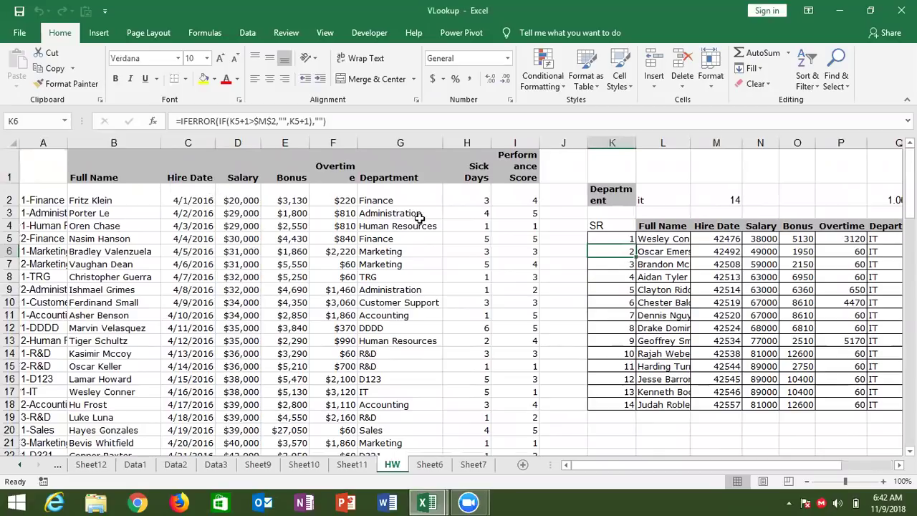
pyautogui.click(410, 213)
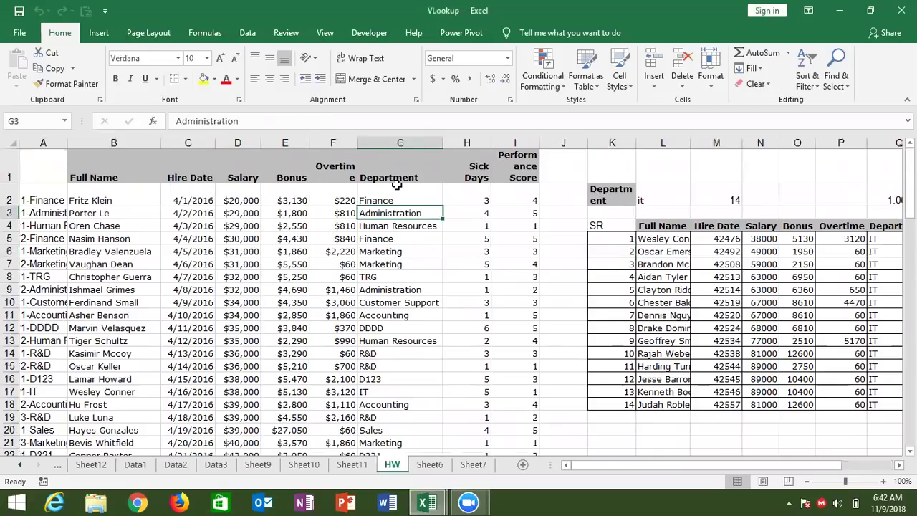
pyautogui.moveTo(134, 143); pyautogui.dragTo(188, 143)
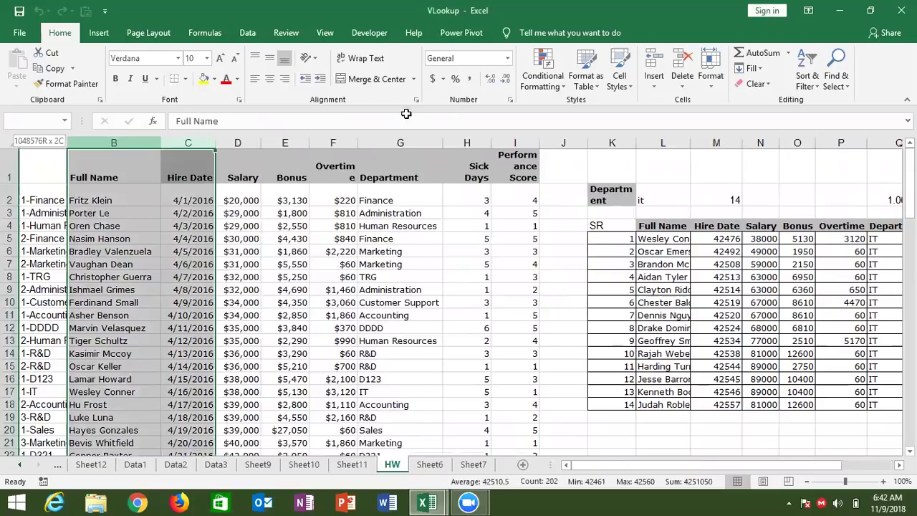
pyautogui.moveTo(406, 114); pyautogui.dragTo(531, 135)
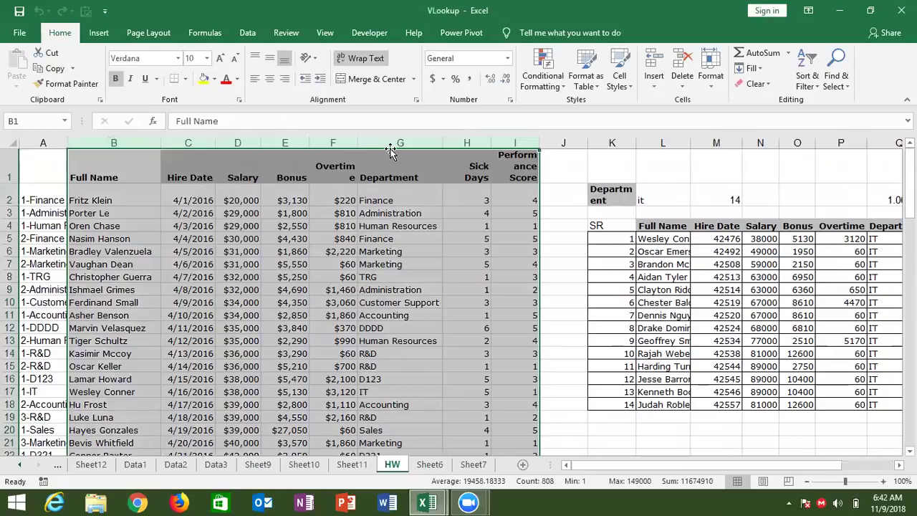
# Step: Check the Administration entry in G9 and type Finance over 'it' in department cell L2
pyautogui.click(382, 200)
pyautogui.click(370, 288)
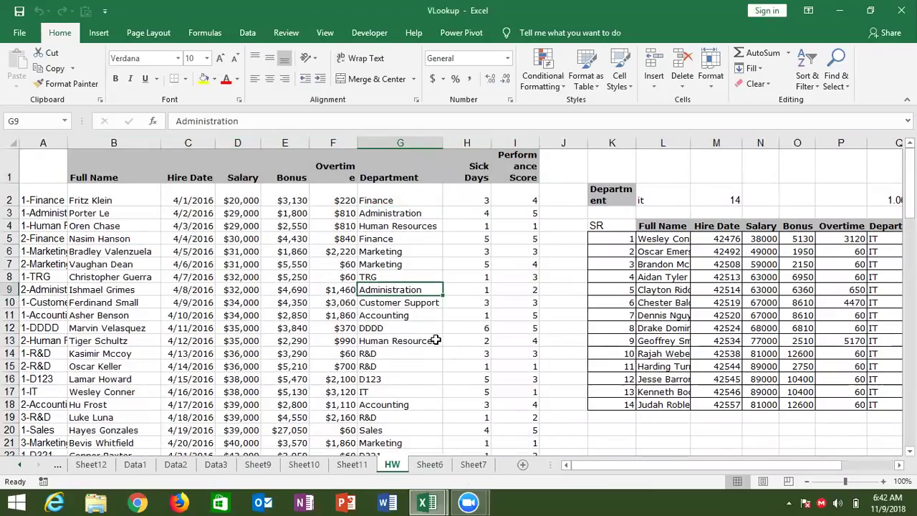
pyautogui.click(653, 190)
pyautogui.write('Finance')
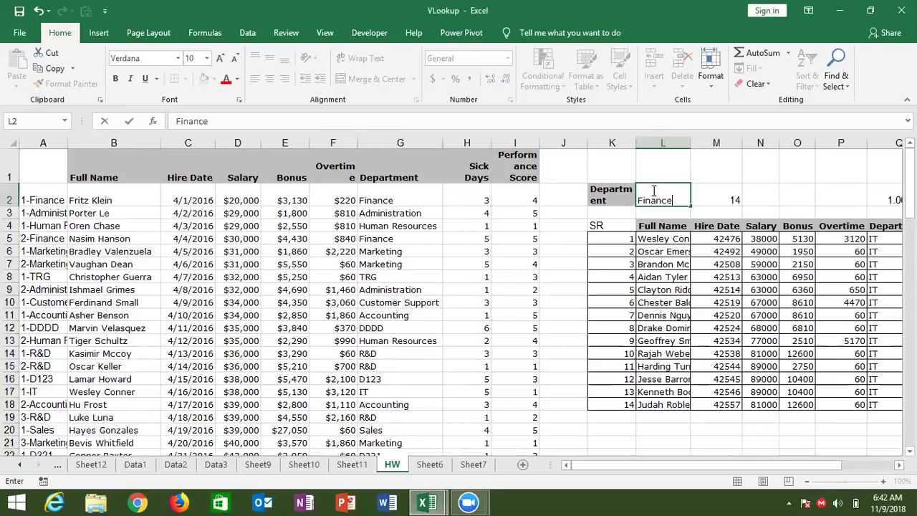
# Step: Commit Finance as the department in L2 and postpone the Java update with Later
pyautogui.press('Return')
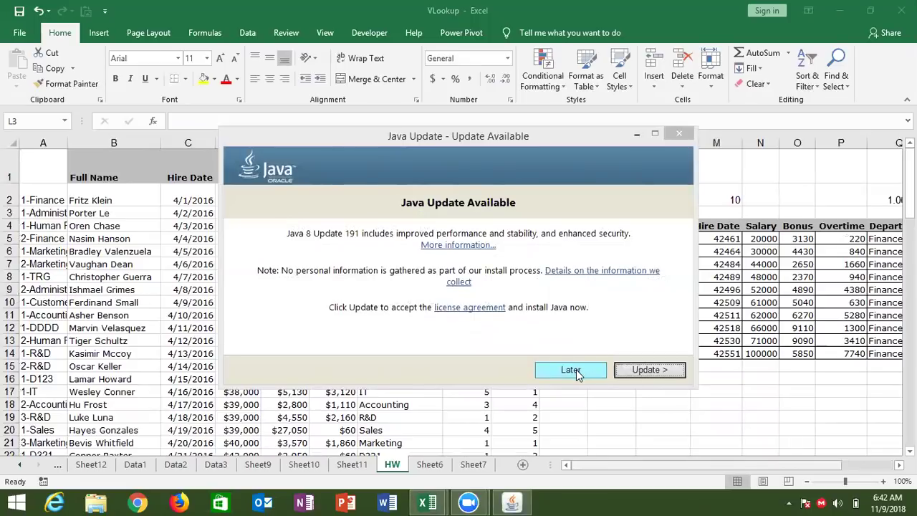
pyautogui.click(577, 370)
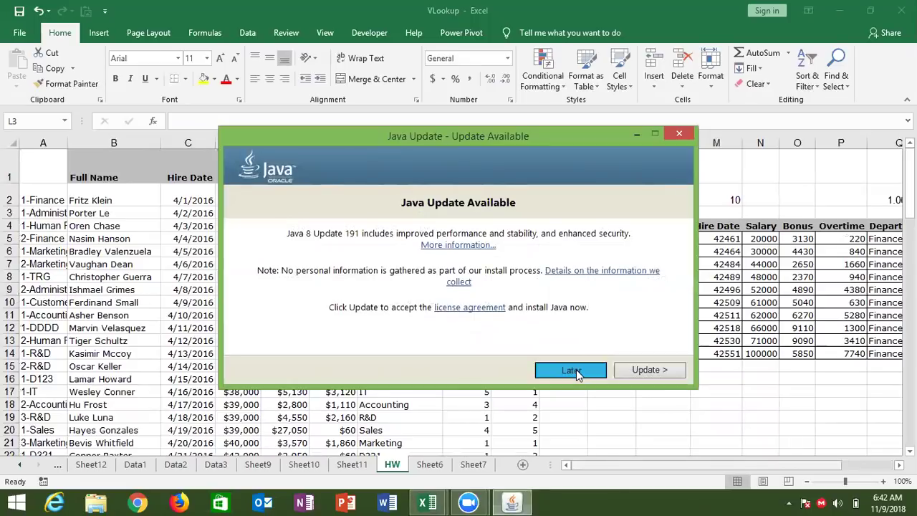
pyautogui.click(859, 465)
pyautogui.moveTo(837, 465)
pyautogui.mouseDown()
pyautogui.moveTo(802, 477)
pyautogui.moveTo(730, 456)
pyautogui.mouseUp()
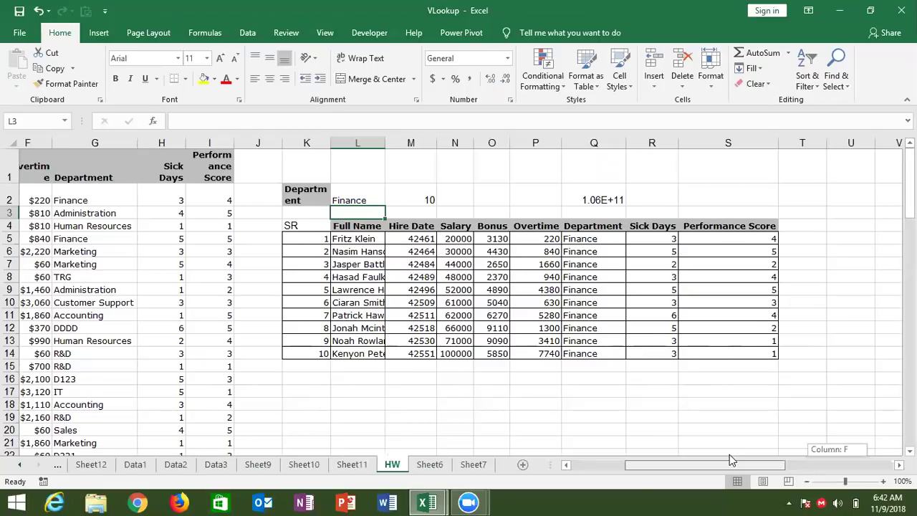
pyautogui.moveTo(324, 226)
pyautogui.mouseDown()
pyautogui.moveTo(693, 253)
pyautogui.moveTo(781, 351)
pyautogui.mouseUp()
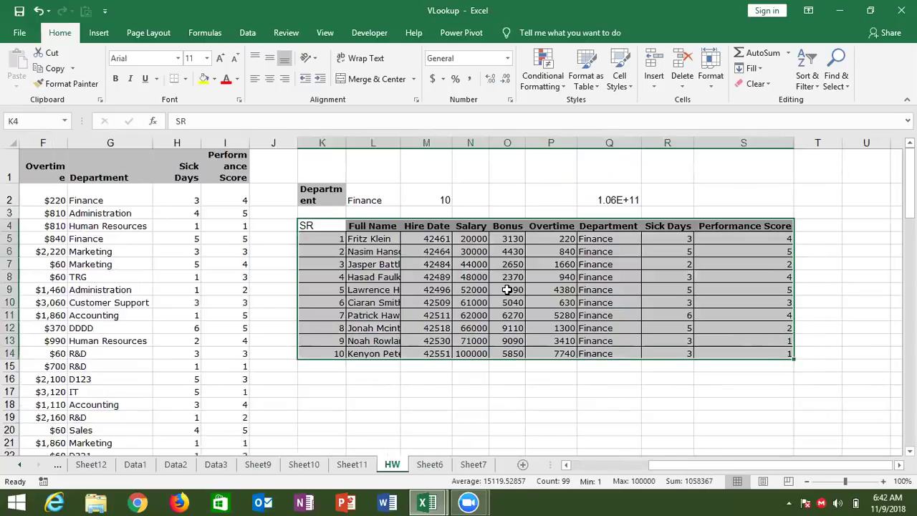
pyautogui.click(508, 288)
pyautogui.click(285, 252)
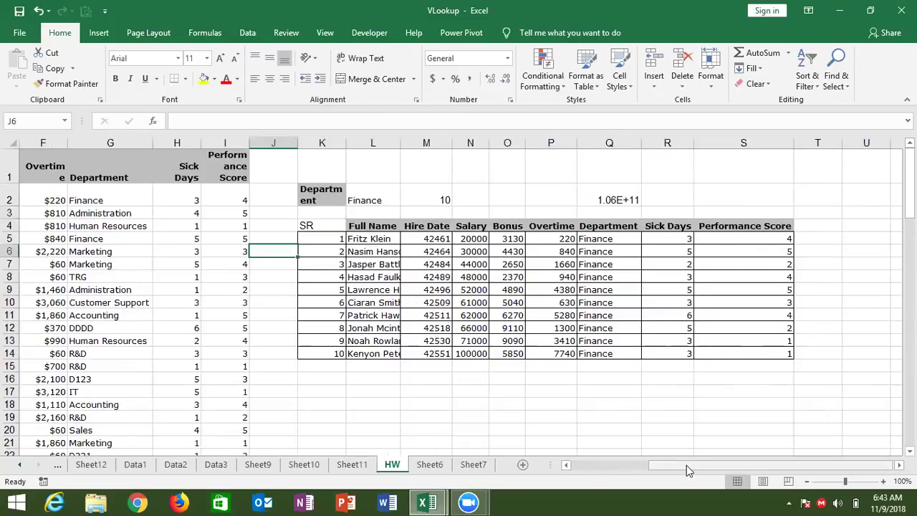
pyautogui.click(628, 207)
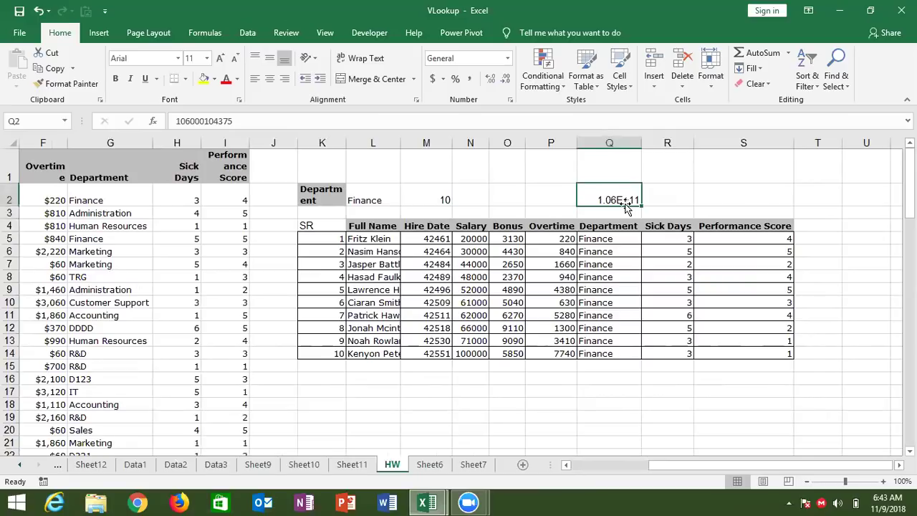
pyautogui.click(446, 251)
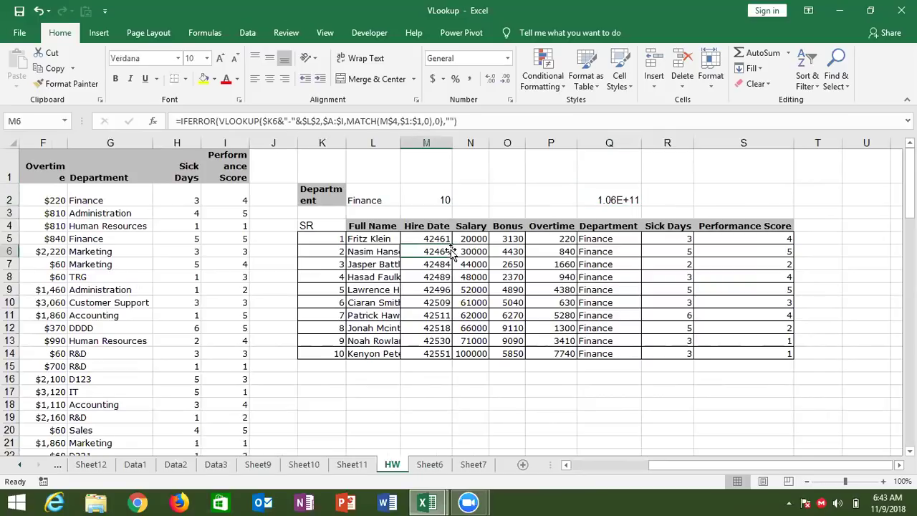
pyautogui.moveTo(328, 238)
pyautogui.mouseDown()
pyautogui.moveTo(742, 365)
pyautogui.moveTo(796, 448)
pyautogui.mouseUp()
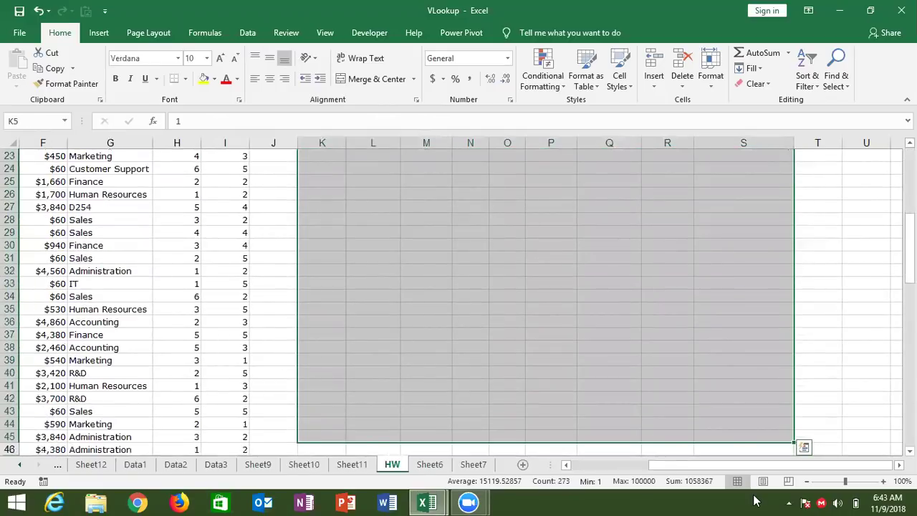
# Step: Clear the lookup table body in columns K through S down to the last rows
pyautogui.press('Up')
pyautogui.press('Down')
pyautogui.hotkey('ctrl', 'shift', 'Right')
pyautogui.hotkey('ctrl', 'shift', 'Down')
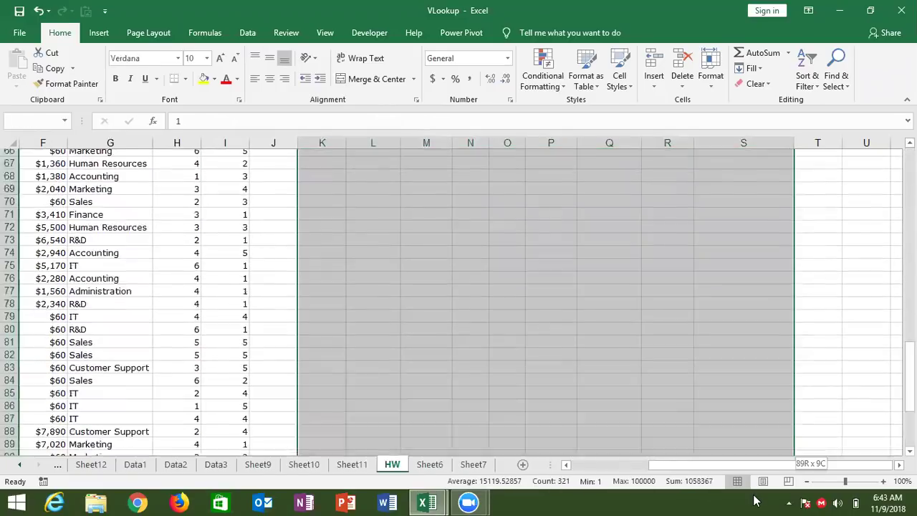
pyautogui.hotkey('ctrl', 'BackSpace')
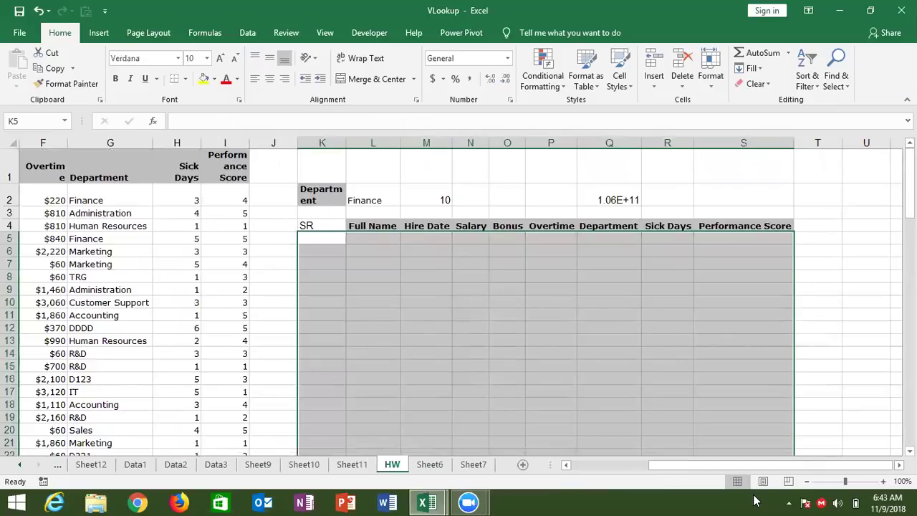
# Step: Clear the helper keys in column A
pyautogui.press('Up')
pyautogui.press('Left')
pyautogui.press('Home')
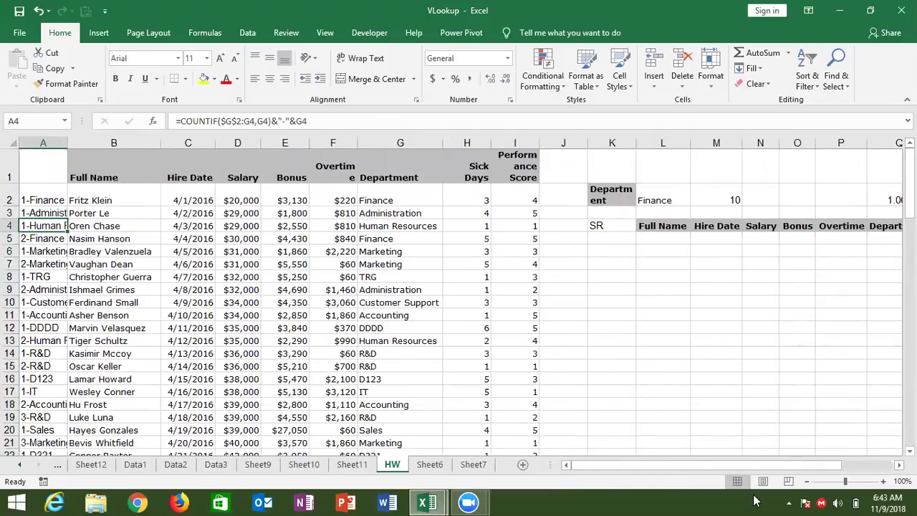
pyautogui.hotkey('ctrl', 'space')
pyautogui.press('Delete')
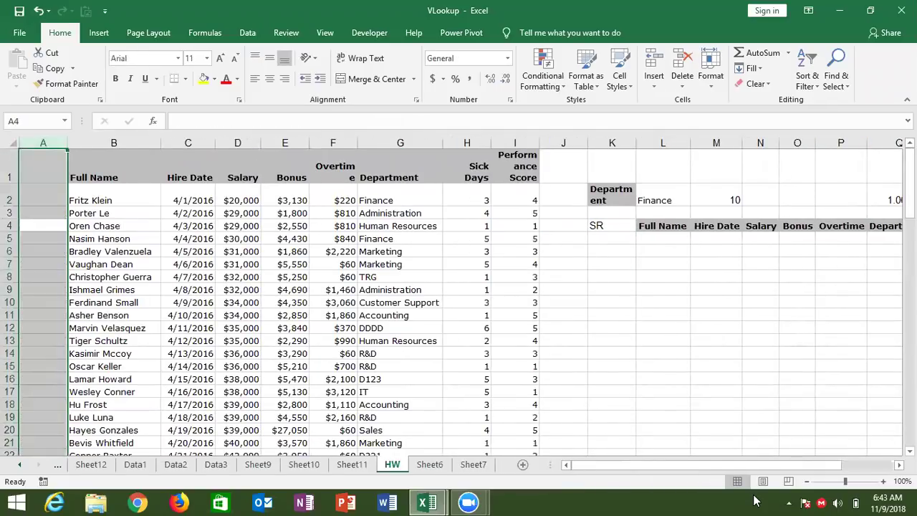
# Step: Delete the Finance count formula in M2
pyautogui.press('Right')
pyautogui.press('Right')
pyautogui.press('Right')
pyautogui.press('Right')
pyautogui.press('Right')
pyautogui.press('Right')
pyautogui.press('Up')
pyautogui.press('Right')
pyautogui.press('Up')
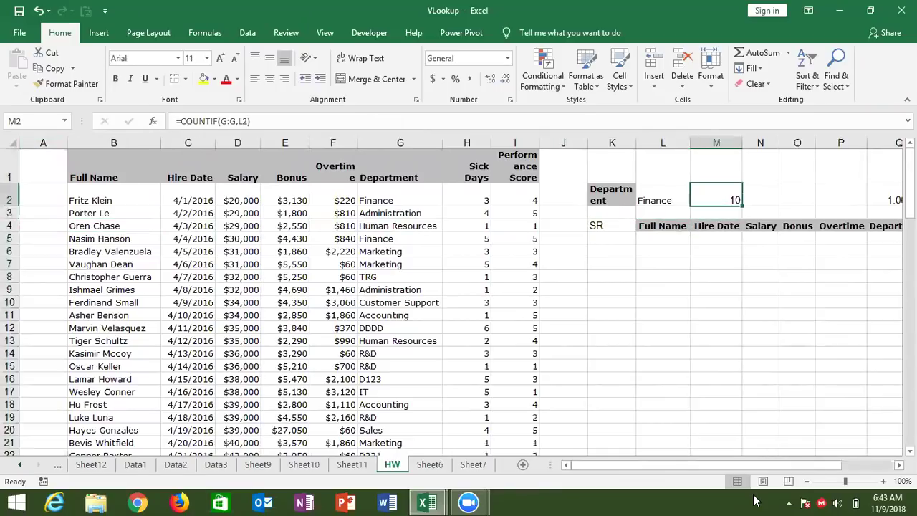
pyautogui.press('Delete')
pyautogui.click(56, 141)
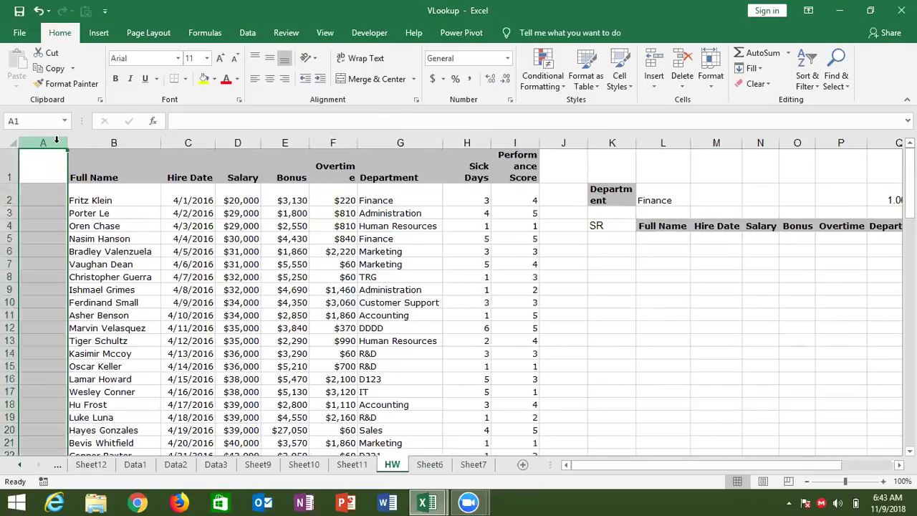
# Step: Begin a =cou formula in A2, then look at the department value in L2
pyautogui.click(41, 192)
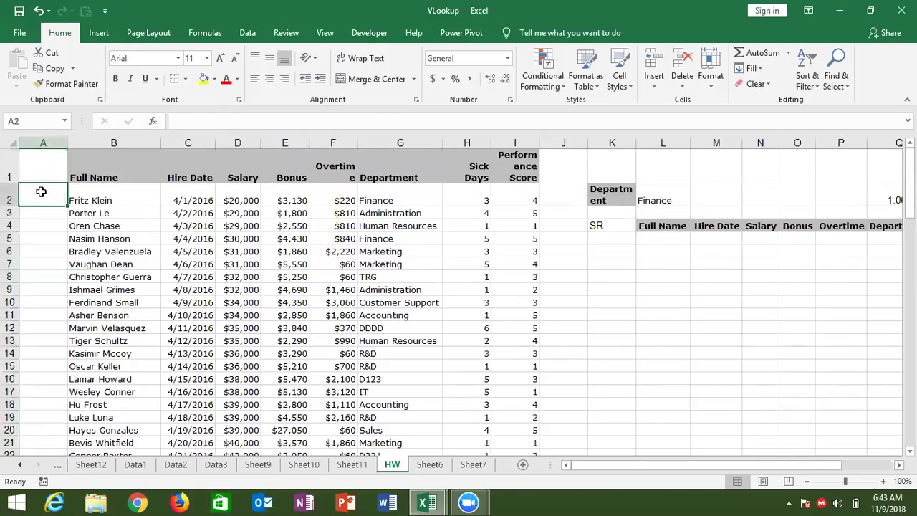
pyautogui.write('=cou')
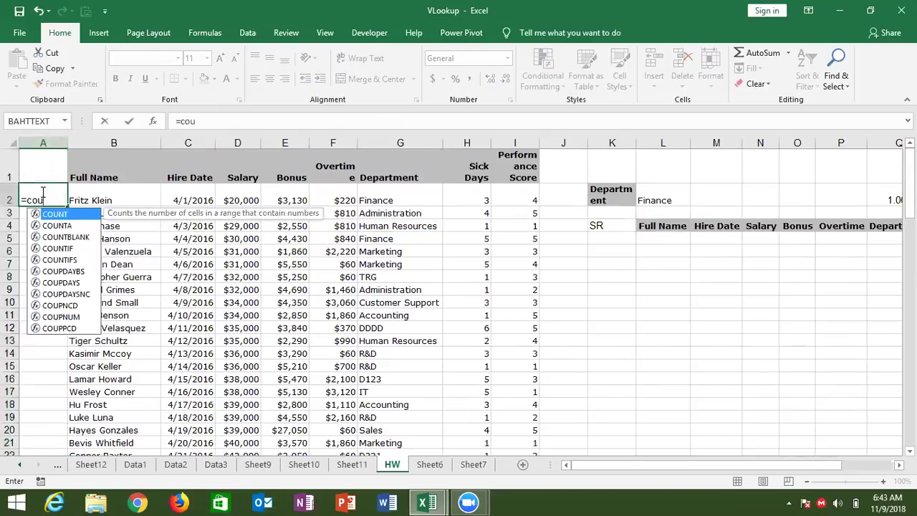
pyautogui.click(666, 201)
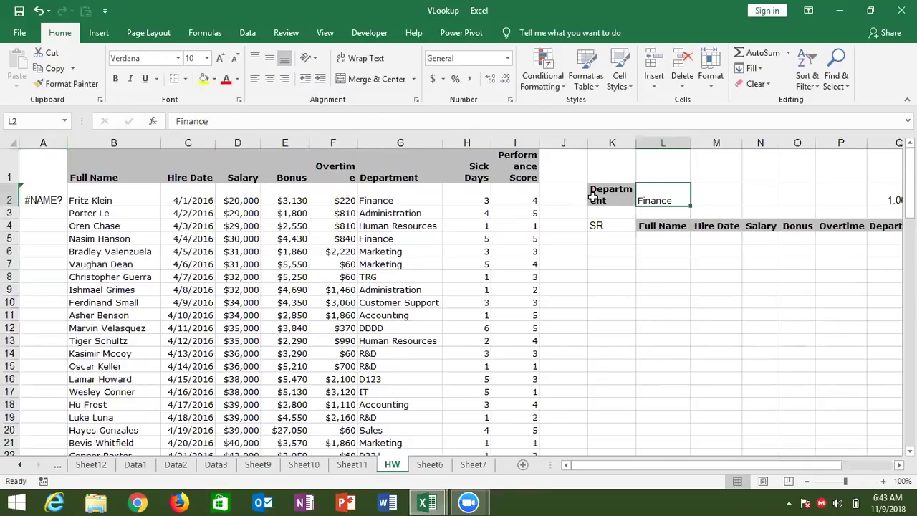
# Step: Enter =COUNTIF(G:G,L2) in M2 so the Finance count reads 10
pyautogui.click(708, 198)
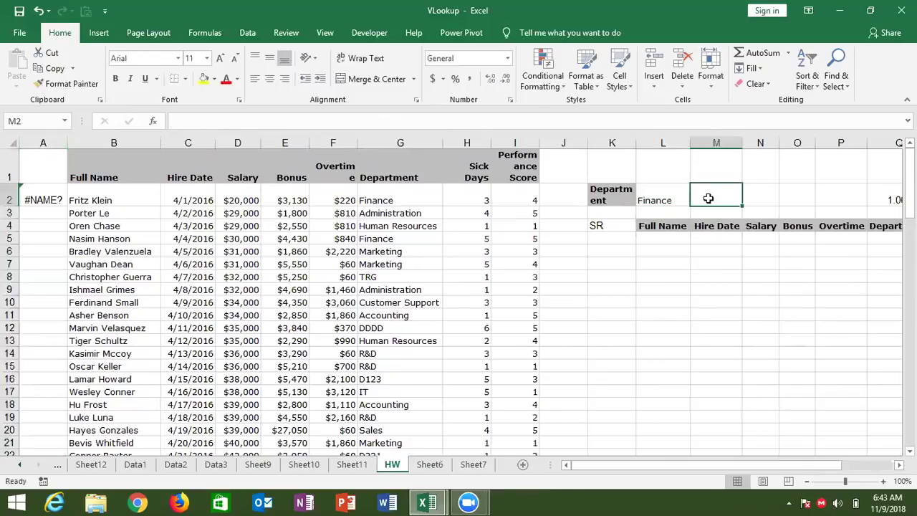
pyautogui.write('=')
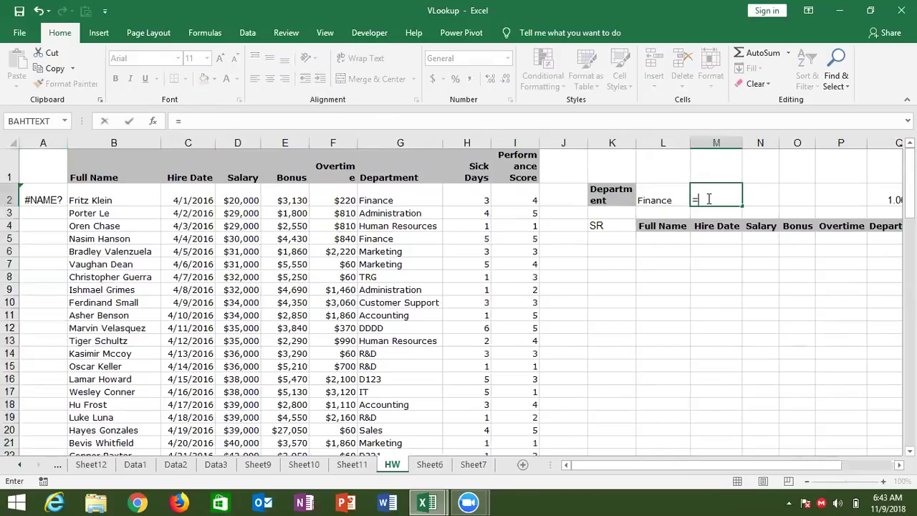
pyautogui.write('coun')
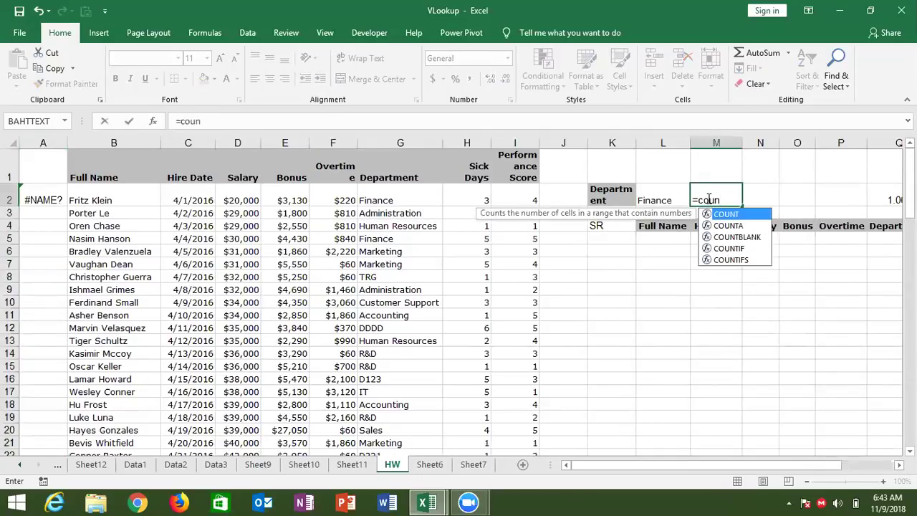
pyautogui.press('Down')
pyautogui.press('Down')
pyautogui.press('Down')
pyautogui.press('Tab')
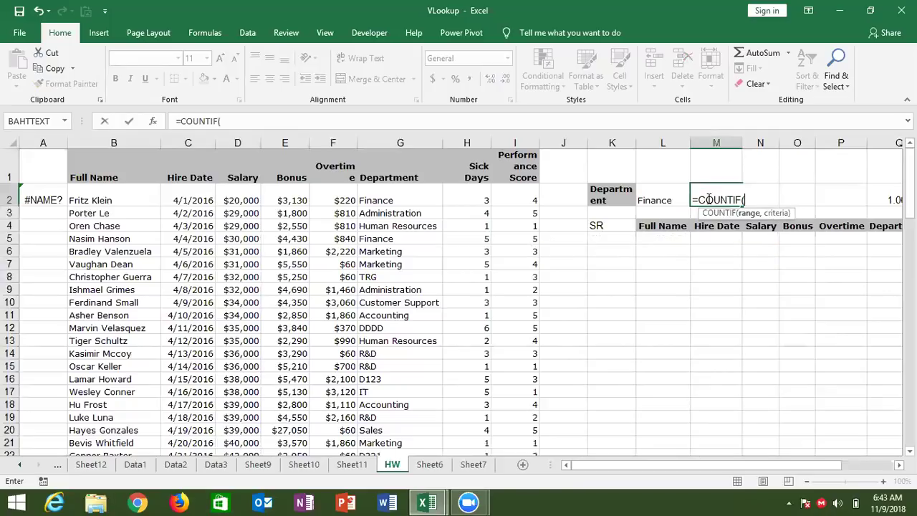
pyautogui.click(384, 144)
pyautogui.write(',')
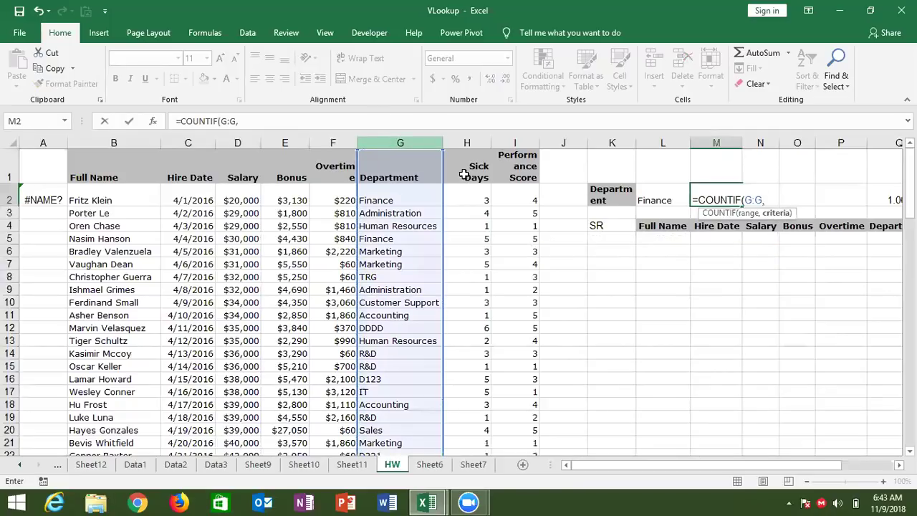
pyautogui.click(647, 201)
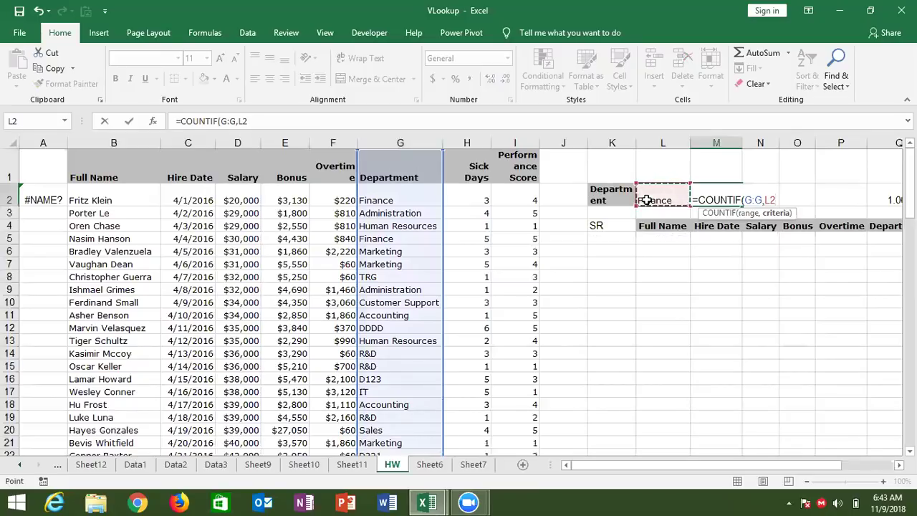
pyautogui.press('Return')
pyautogui.press('Up')
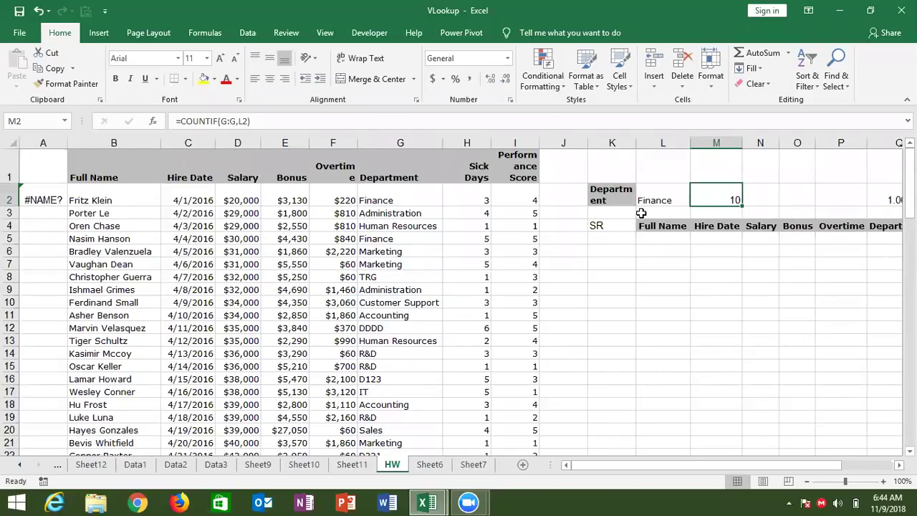
pyautogui.click(62, 199)
# Step: Enter =COUNTIF(G:G,G2) in A2 and copy it down to A9
pyautogui.write('=')
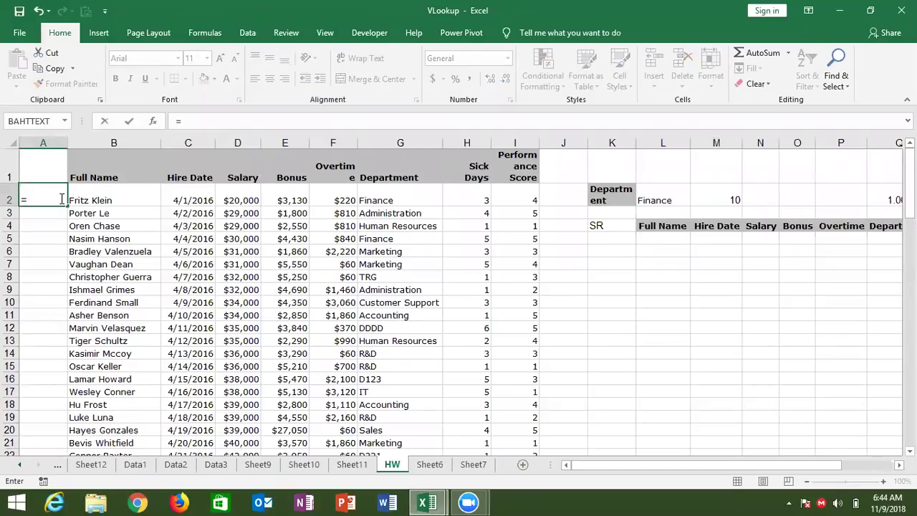
pyautogui.write('coun')
pyautogui.press('Down')
pyautogui.press('Down')
pyautogui.press('Down')
pyautogui.press('Tab')
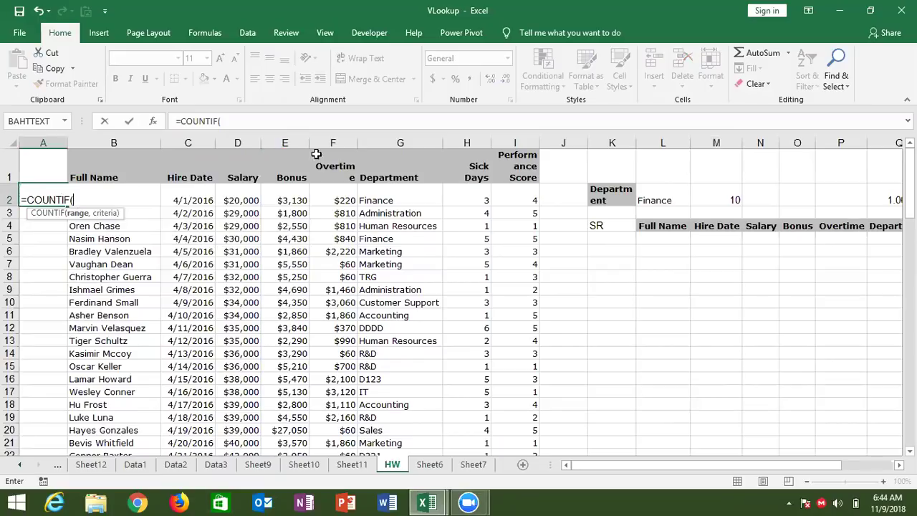
pyautogui.click(387, 142)
pyautogui.write(',')
pyautogui.click(402, 200)
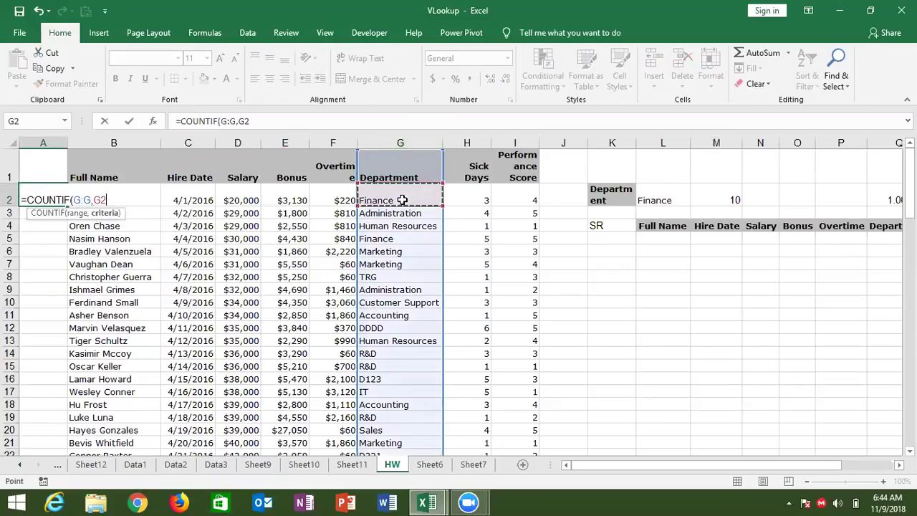
pyautogui.press('Return')
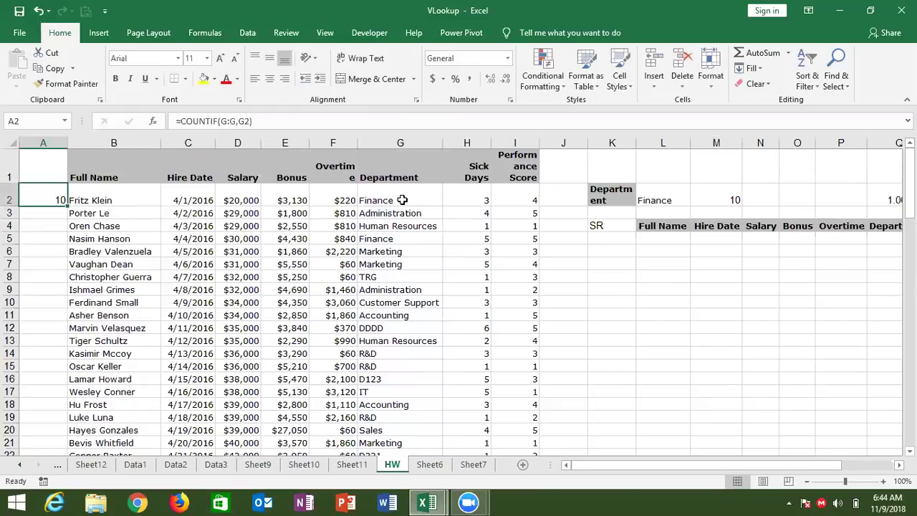
pyautogui.hotkey('shift', 'Down')
pyautogui.hotkey('shift', 'Down')
pyautogui.hotkey('shift', 'Down')
pyautogui.hotkey('shift', 'Down')
pyautogui.hotkey('shift', 'Down')
pyautogui.hotkey('shift', 'Down')
pyautogui.hotkey('ctrl', 'd')
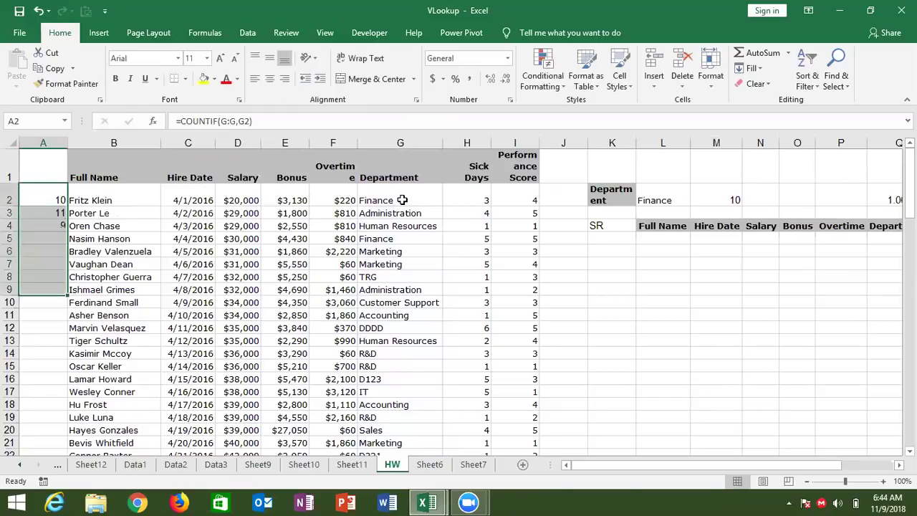
# Step: Clear the counts from A2:A9 and type serial number 1 into A2
pyautogui.press('Down')
pyautogui.press('Down')
pyautogui.press('Down')
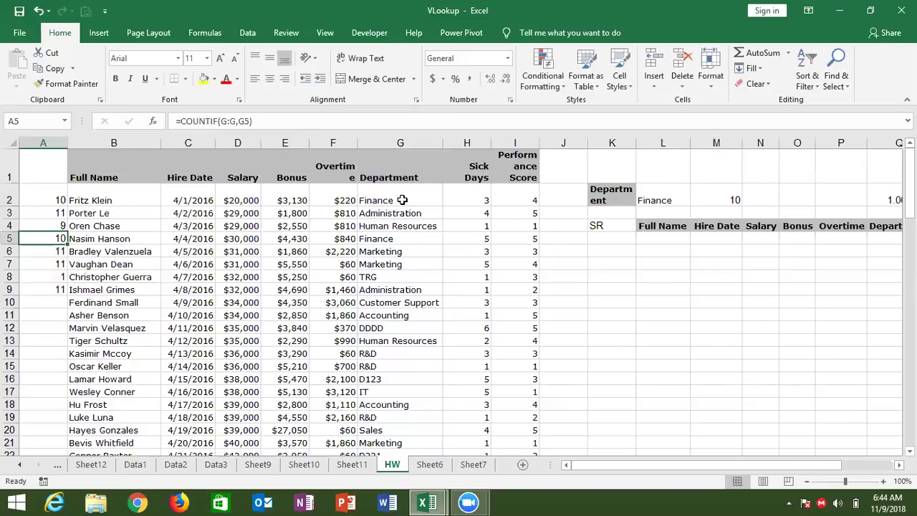
pyautogui.press('Up')
pyautogui.press('Up')
pyautogui.press('Up')
pyautogui.hotkey('ctrl', 'shift', 'Down')
pyautogui.press('Delete')
pyautogui.write('1')
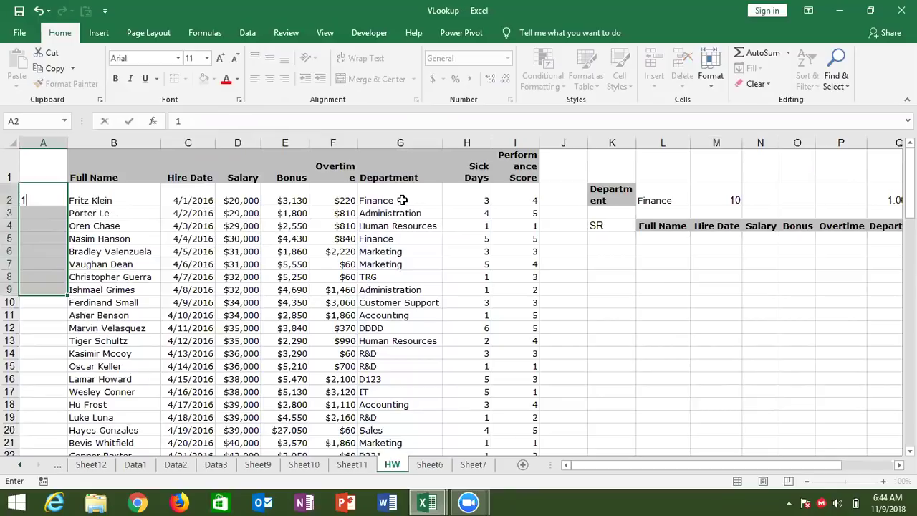
pyautogui.press('Escape')
pyautogui.hotkey('shift', 'BackSpace')
pyautogui.write('1')
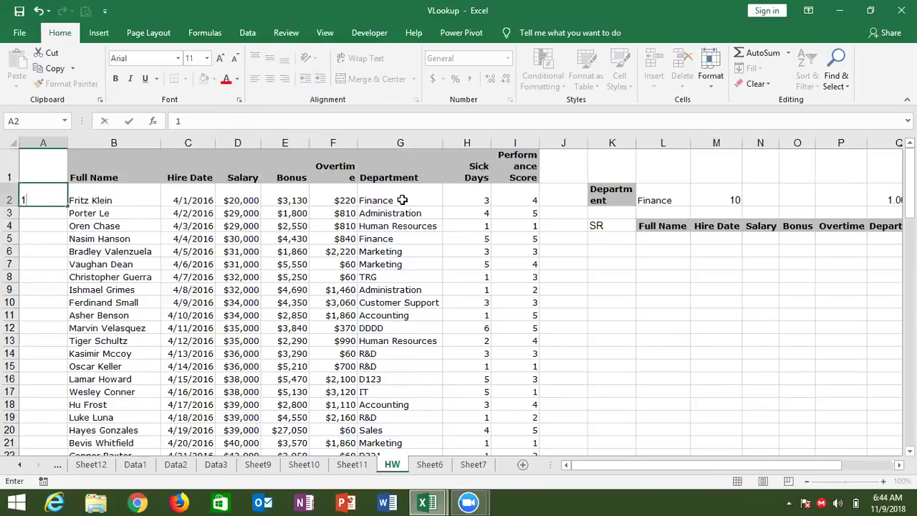
pyautogui.press('Return')
# Step: Type 2 into A5, then clear the manually typed numbers from column A
pyautogui.press('Down')
pyautogui.press('Down')
pyautogui.press('Down')
pyautogui.press('Down')
pyautogui.press('Up')
pyautogui.press('Up')
pyautogui.write('2')
pyautogui.press('Return')
pyautogui.press('Down')
pyautogui.press('Down')
pyautogui.press('Down')
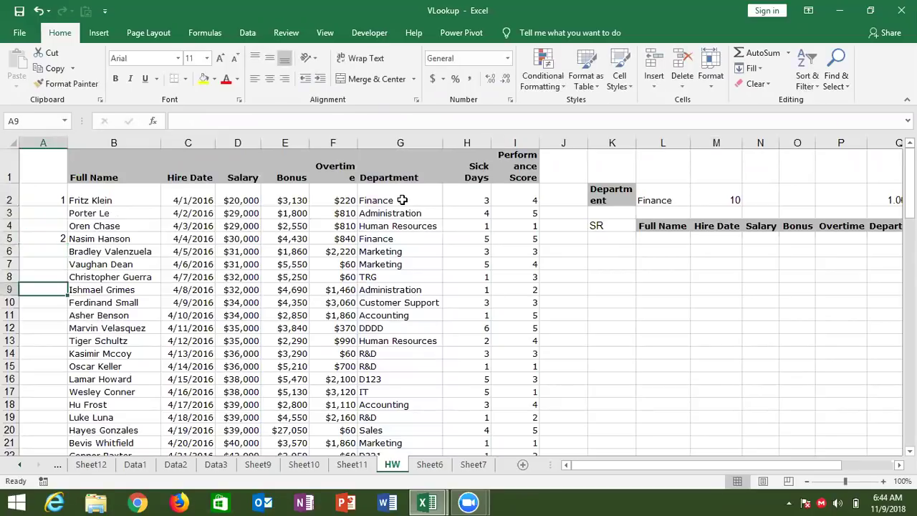
pyautogui.press('Up')
pyautogui.press('Up')
pyautogui.press('Up')
pyautogui.press('Up')
pyautogui.press('Up')
pyautogui.press('Up')
pyautogui.press('Up')
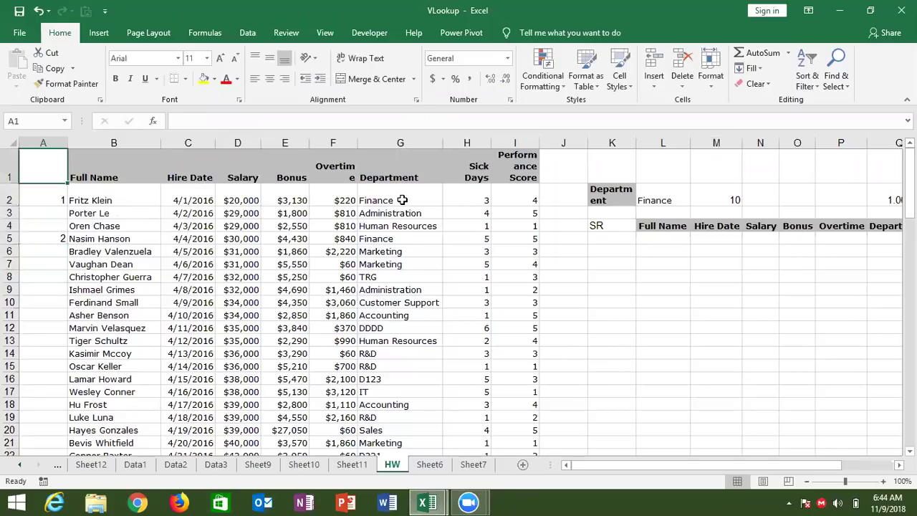
pyautogui.press('Down')
pyautogui.hotkey('shift', 'Down')
pyautogui.hotkey('shift', 'Down')
pyautogui.hotkey('shift', 'Down')
pyautogui.press('Delete')
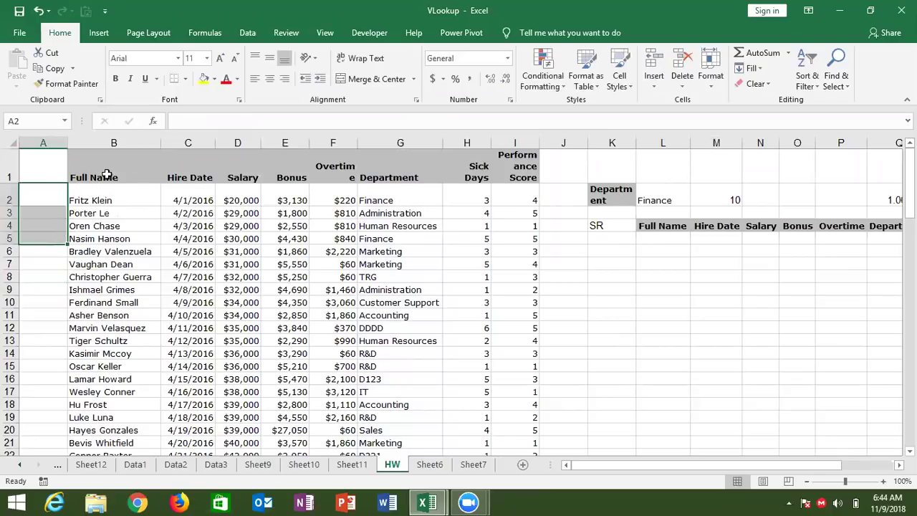
# Step: Enter =COUNTIF(G2:G2,G2) in A2 as a running-count formula
pyautogui.click(53, 193)
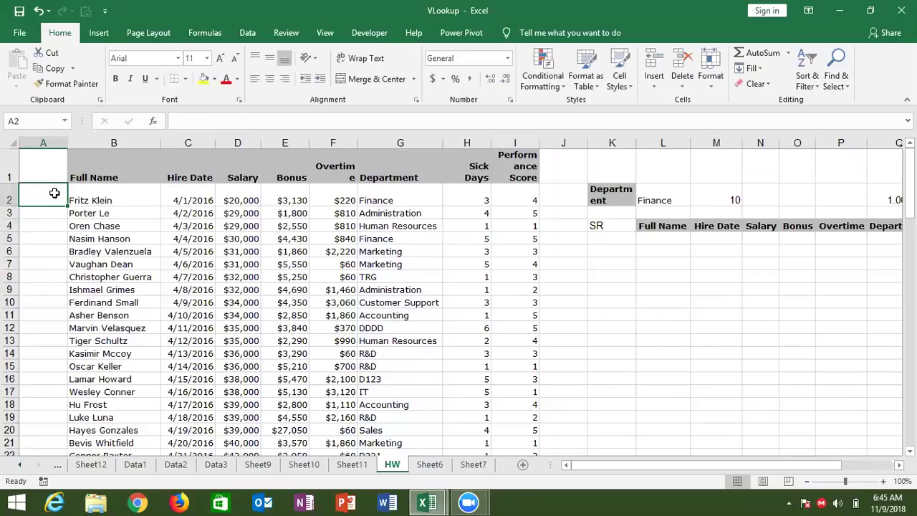
pyautogui.write('=coun')
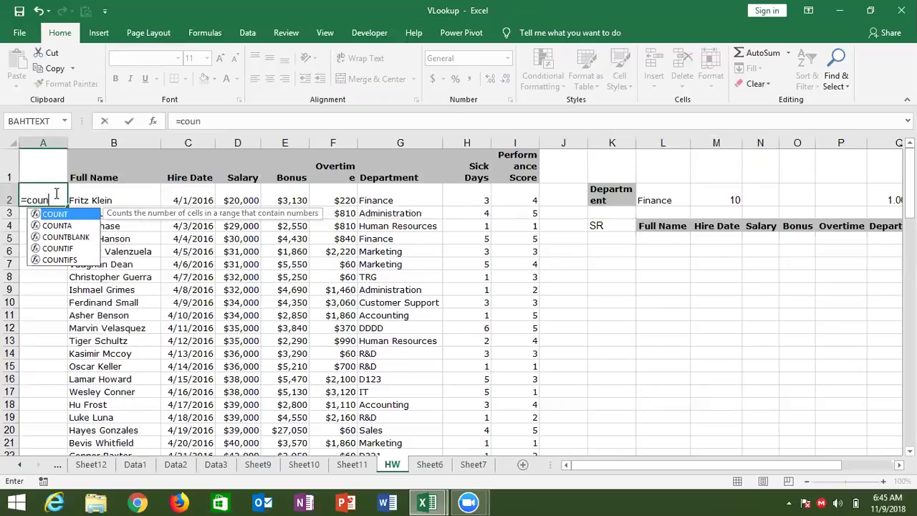
pyautogui.press('Down')
pyautogui.press('Down')
pyautogui.press('Down')
pyautogui.press('Tab')
pyautogui.press('Right')
pyautogui.press('Right')
pyautogui.press('Right')
pyautogui.press('Right')
pyautogui.press('Right')
pyautogui.press('Right')
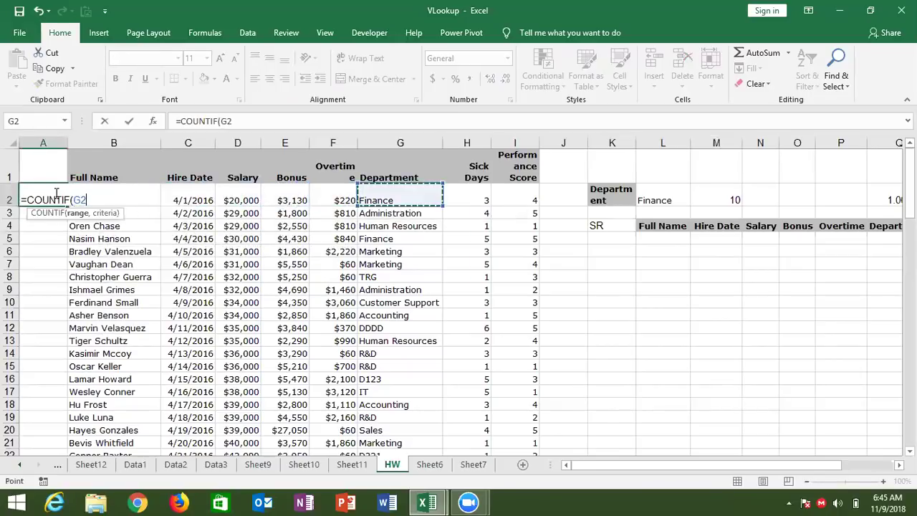
pyautogui.press('F8')
pyautogui.write(':G2,')
pyautogui.click(391, 190)
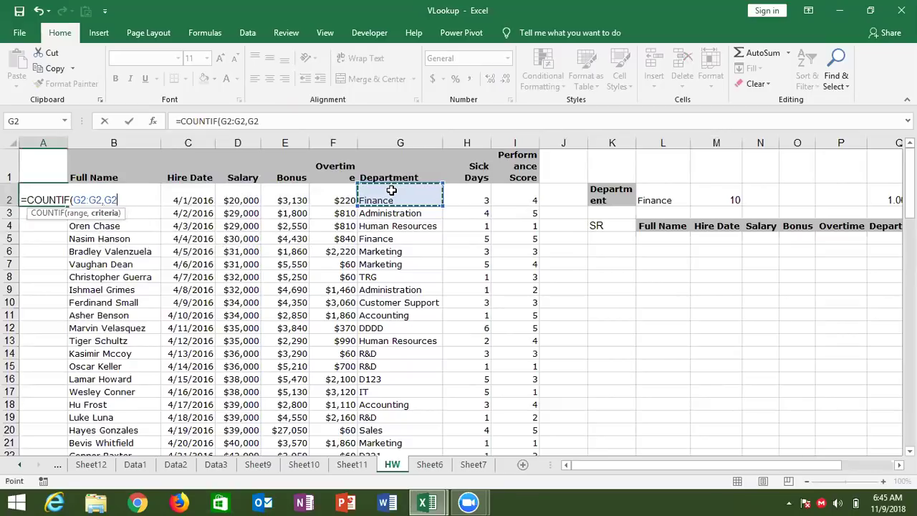
pyautogui.write(')')
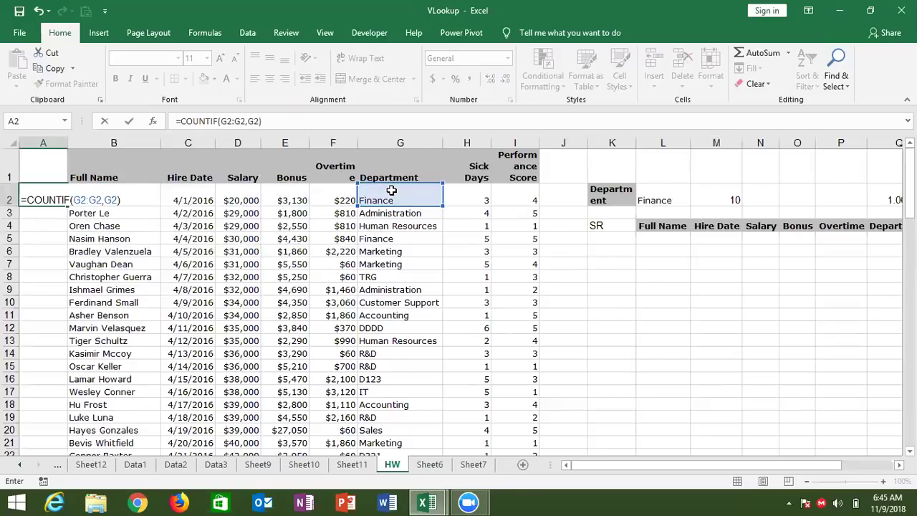
pyautogui.press('Return')
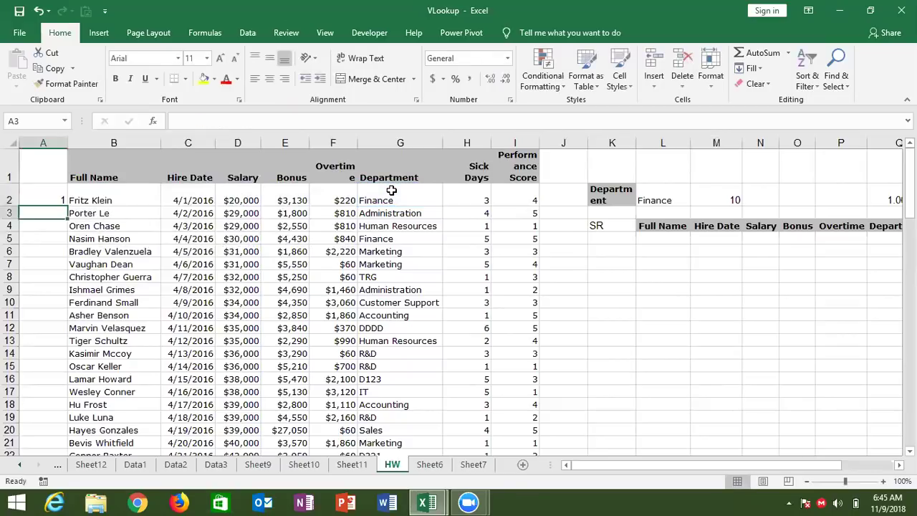
# Step: Make the range start absolute so A2 reads =COUNTIF($G$2:G2,G2)
pyautogui.click(224, 121)
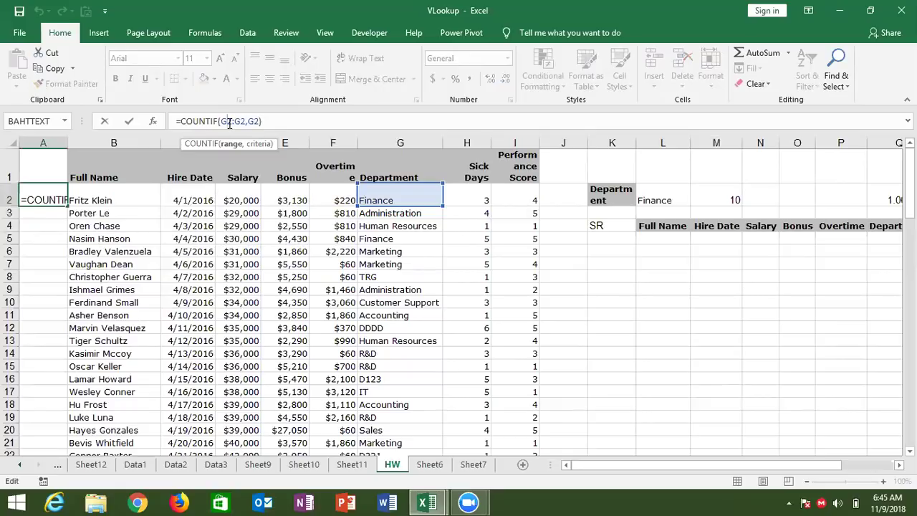
pyautogui.press('F4')
pyautogui.press('Return')
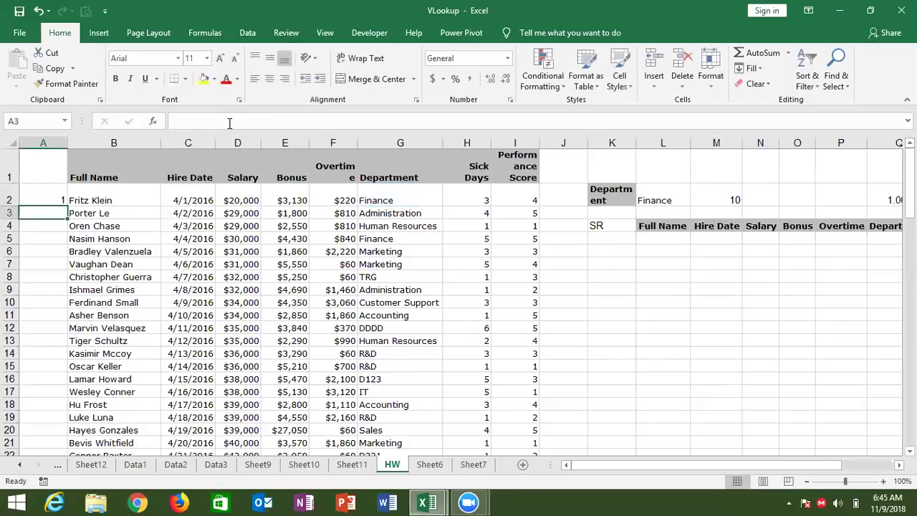
pyautogui.press('Up')
pyautogui.hotkey('shift', 'Down')
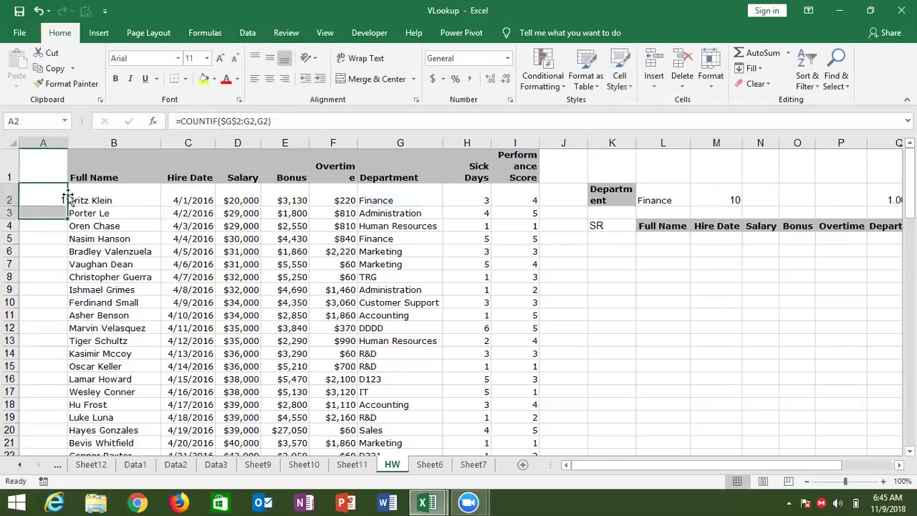
# Step: Fill the running count down column A and confirm A5 returns 2 for the second Finance row
pyautogui.click(66, 199)
pyautogui.doubleClick(67, 205)
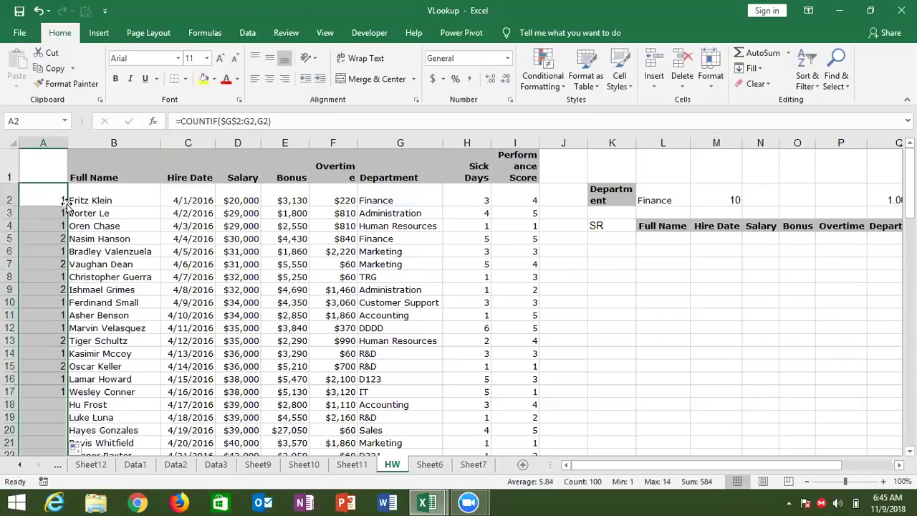
pyautogui.click(54, 242)
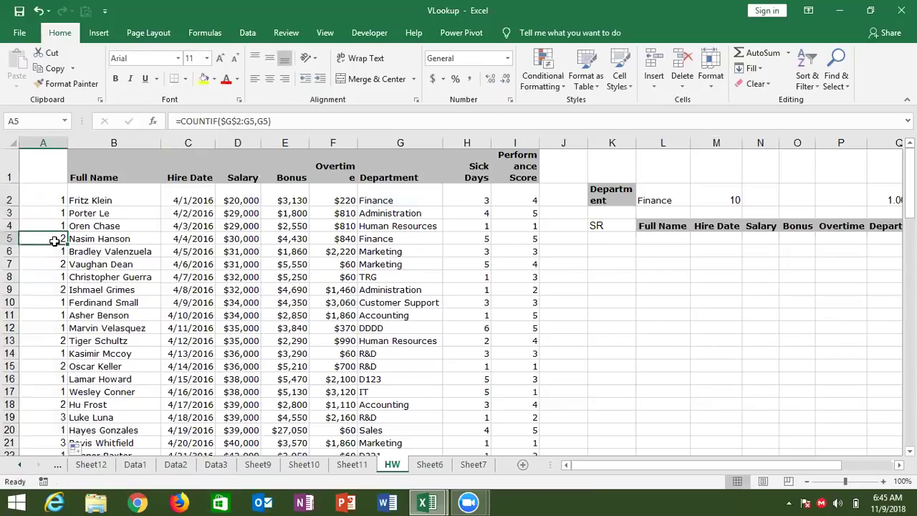
pyautogui.click(49, 201)
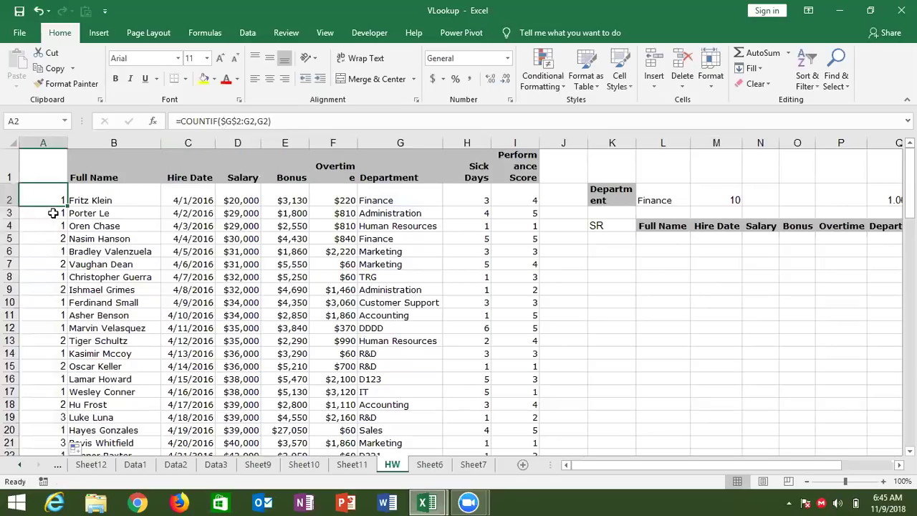
pyautogui.click(53, 212)
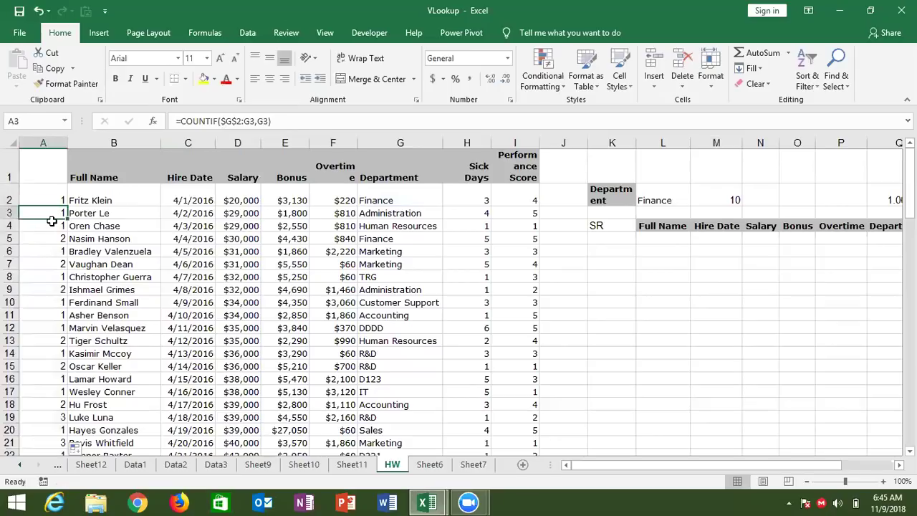
pyautogui.click(52, 236)
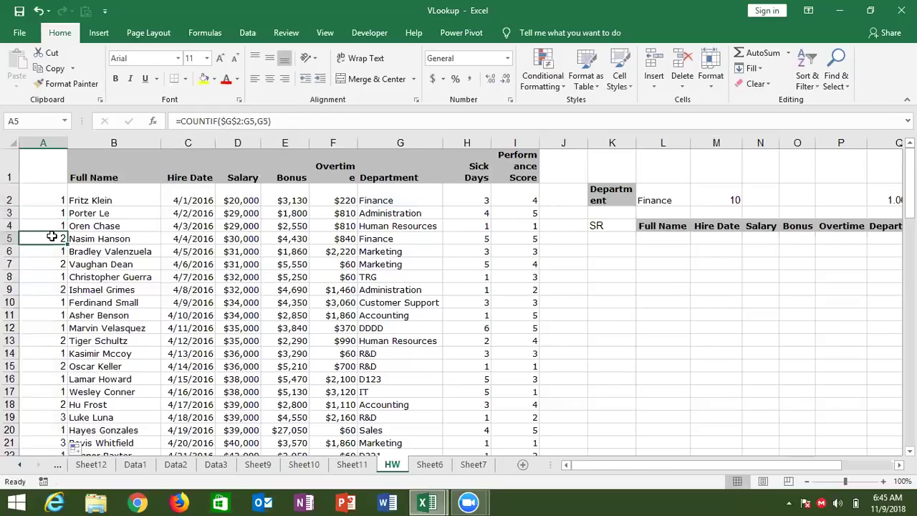
pyautogui.doubleClick(51, 237)
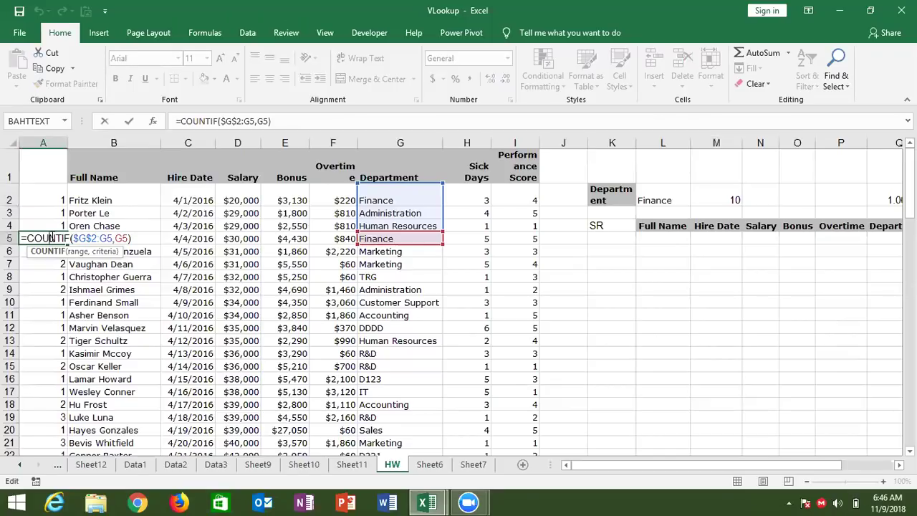
pyautogui.hotkey('ctrl', 'Return')
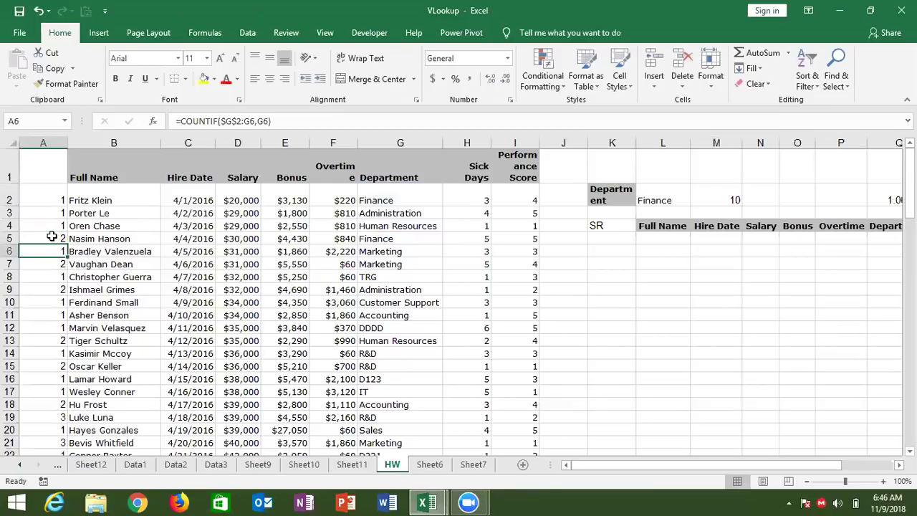
pyautogui.press('Right')
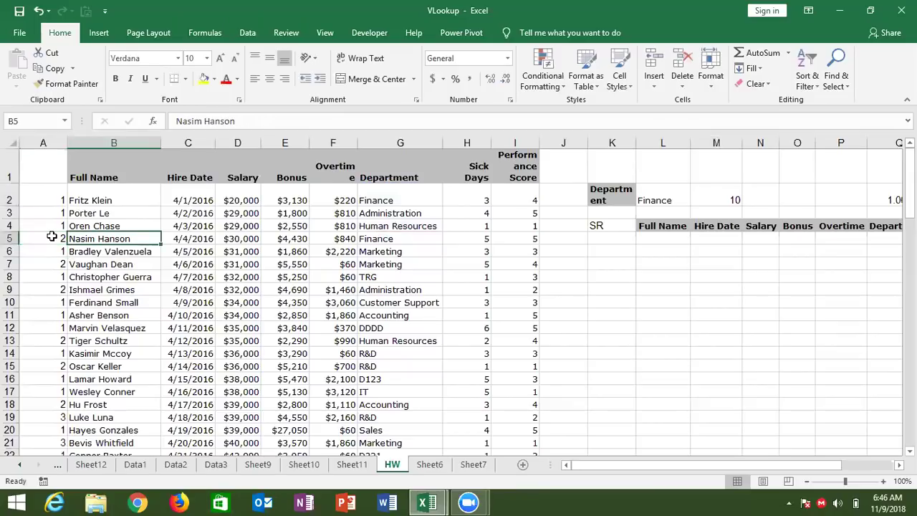
pyautogui.click(52, 236)
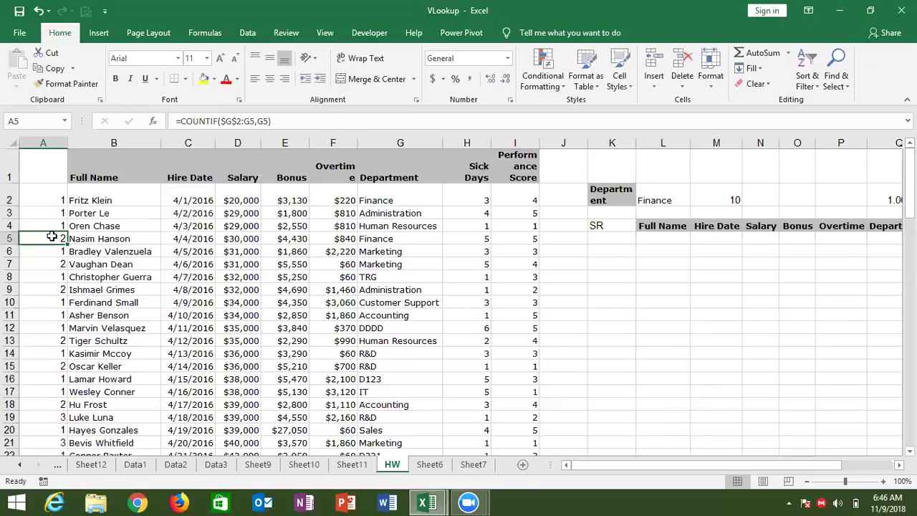
# Step: Extend A2 to =COUNTIF($G$2:G2,G2)&"-"&G2 and fill it down, giving keys like 1-Finance
pyautogui.press('Up')
pyautogui.press('Up')
pyautogui.press('Up')
pyautogui.click(298, 125)
pyautogui.write('&"-"&')
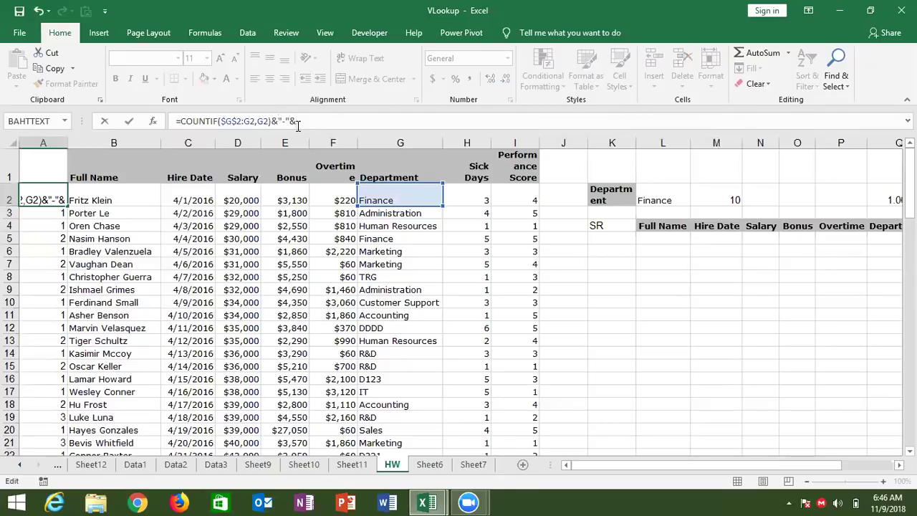
pyautogui.click(392, 200)
pyautogui.hotkey('ctrl', 'Return')
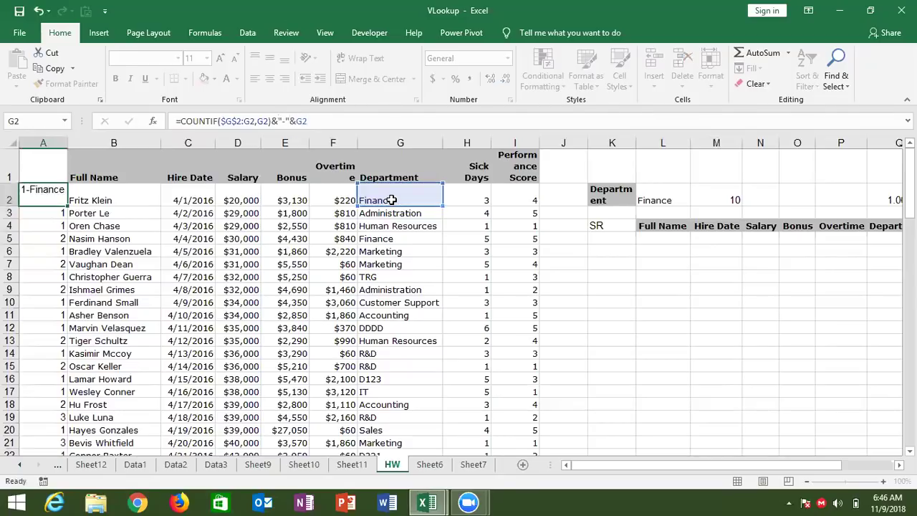
pyautogui.doubleClick(68, 206)
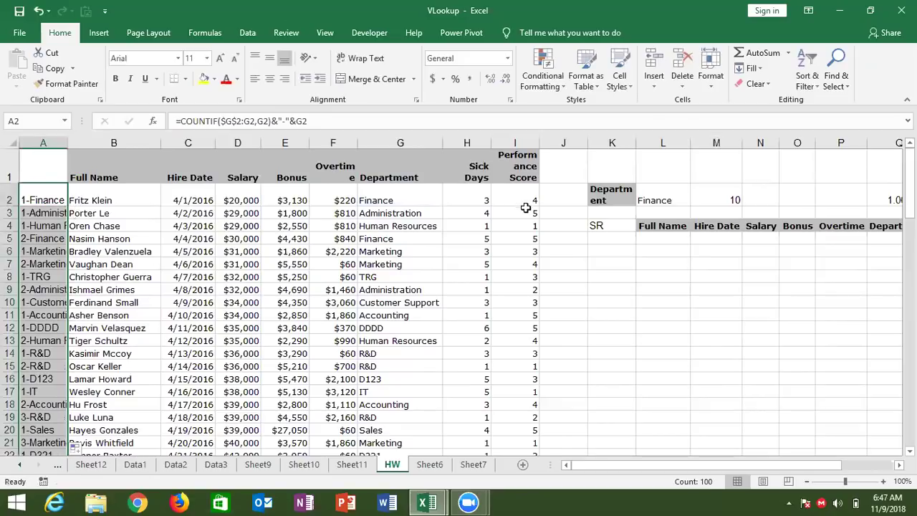
pyautogui.click(607, 241)
pyautogui.write('=')
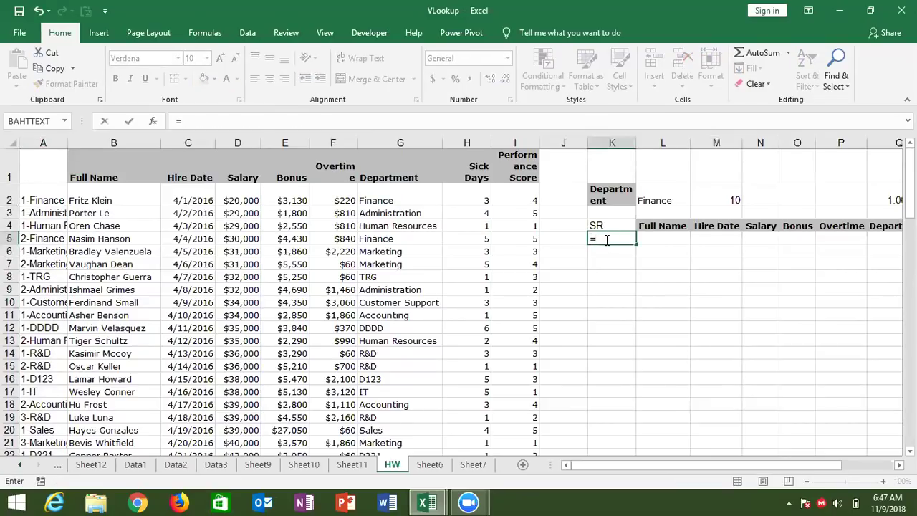
pyautogui.write('if')
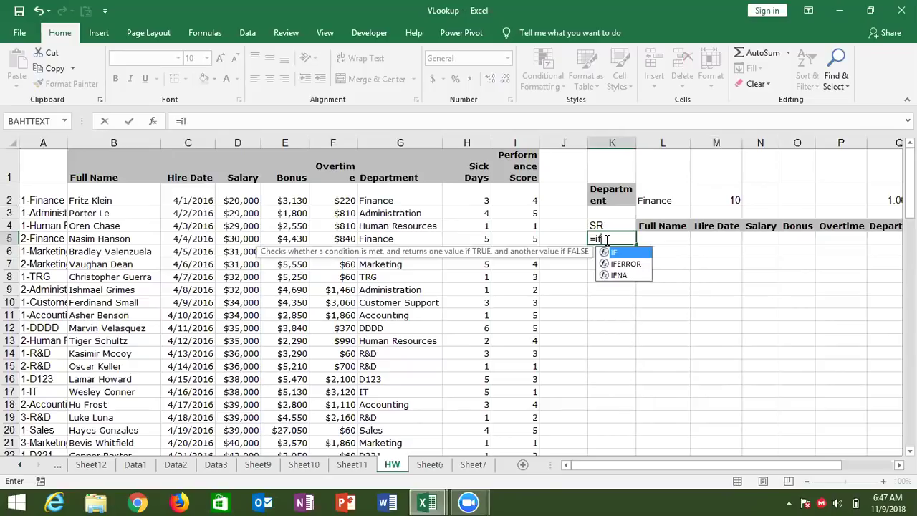
# Step: Enter =IF(M2>0,1,0) in K5 so the first serial number is 1
pyautogui.press('Tab')
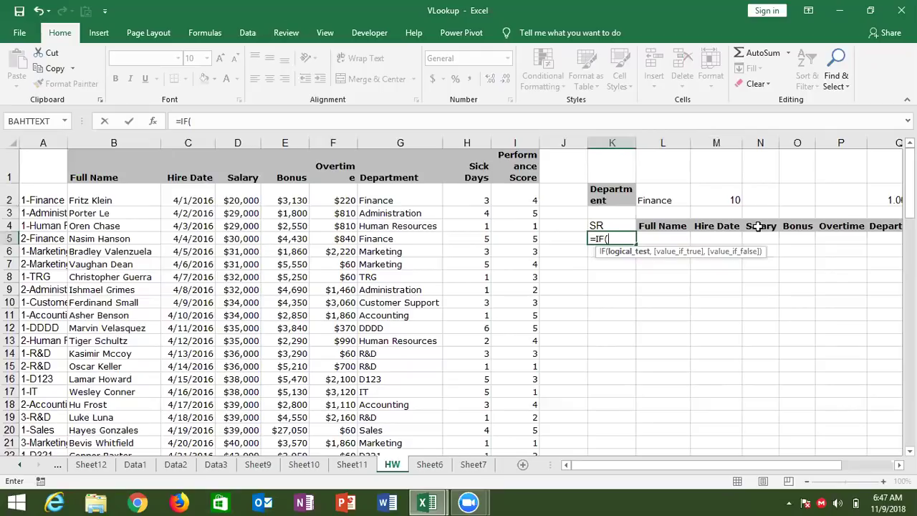
pyautogui.click(728, 200)
pyautogui.write('>0,1,0')
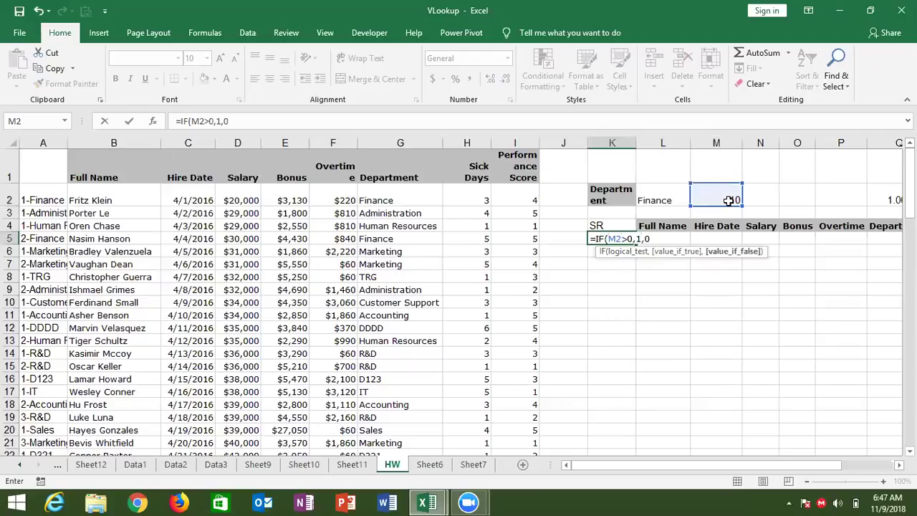
pyautogui.press('Return')
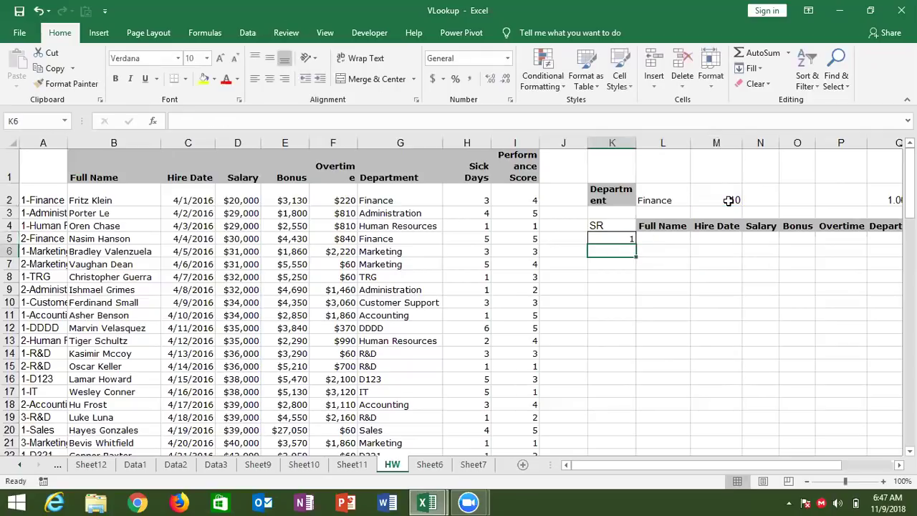
# Step: Enter =IF(K5+1>M2,"",K5+1) in K6 so the next serial number is 2
pyautogui.write('=')
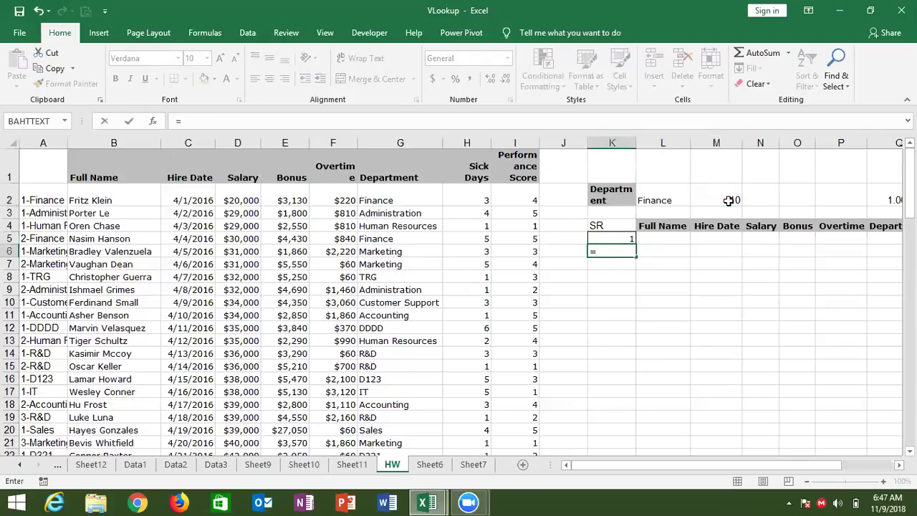
pyautogui.write('if(')
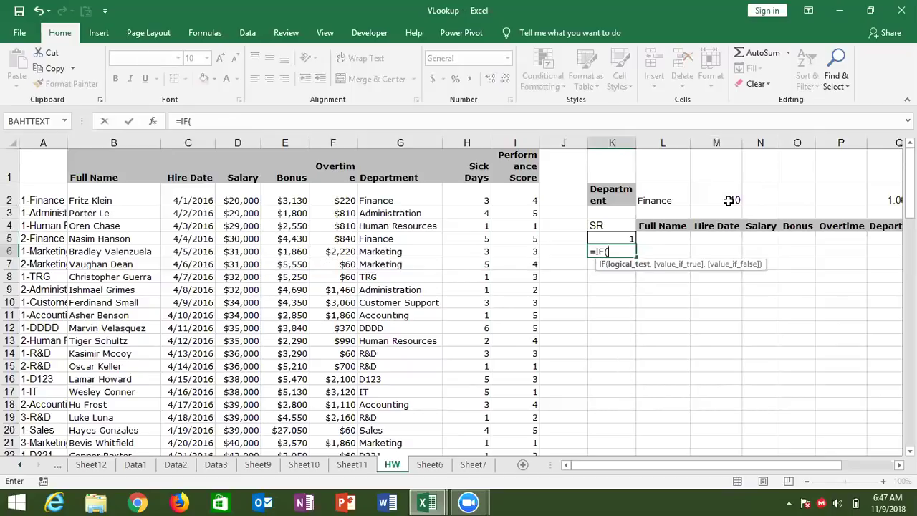
pyautogui.press('Up')
pyautogui.write('+')
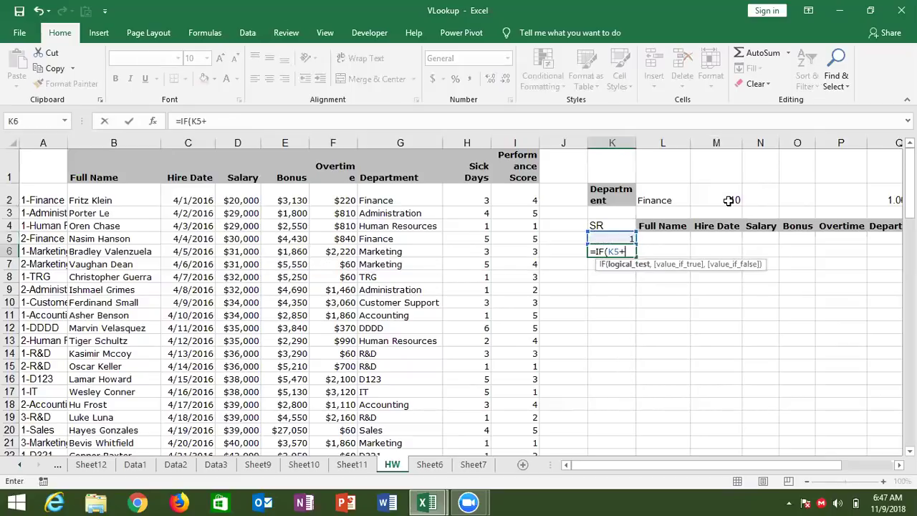
pyautogui.write('1>')
pyautogui.click(730, 201)
pyautogui.write(',"",')
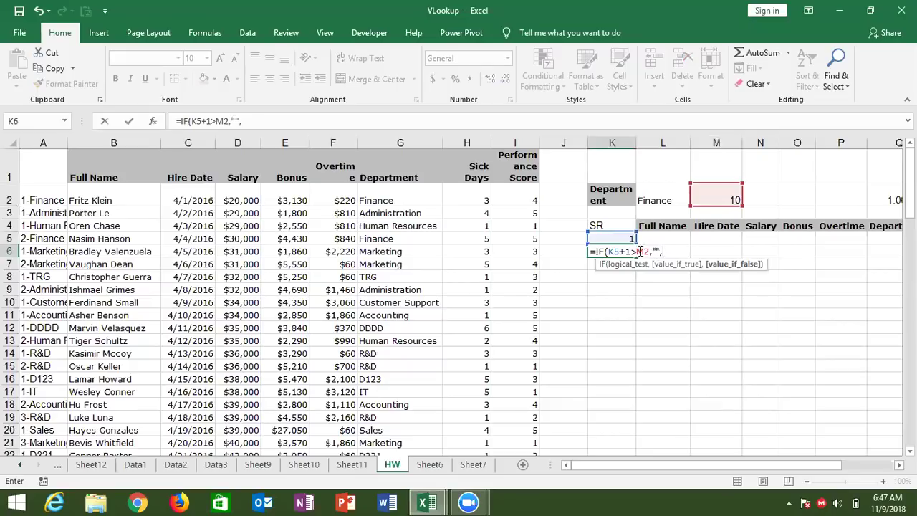
pyautogui.click(615, 237)
pyautogui.write('+1)')
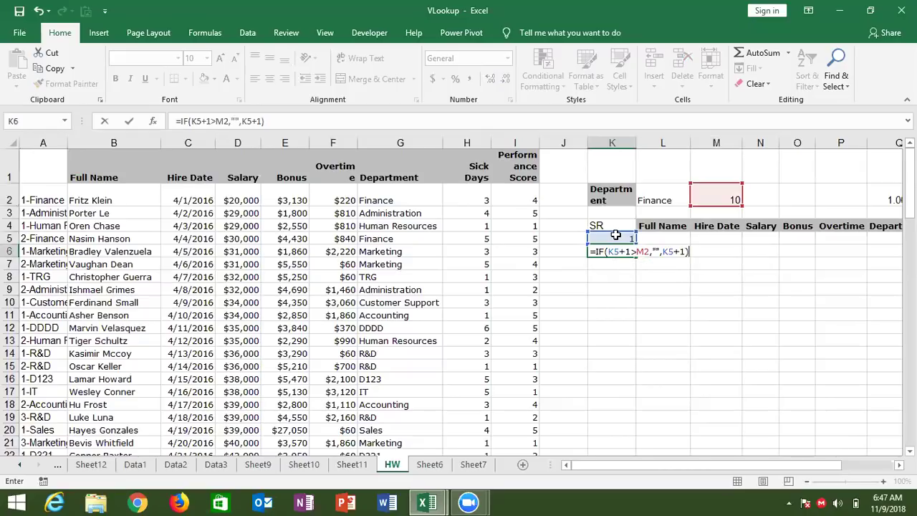
pyautogui.press('Return')
pyautogui.press('Up')
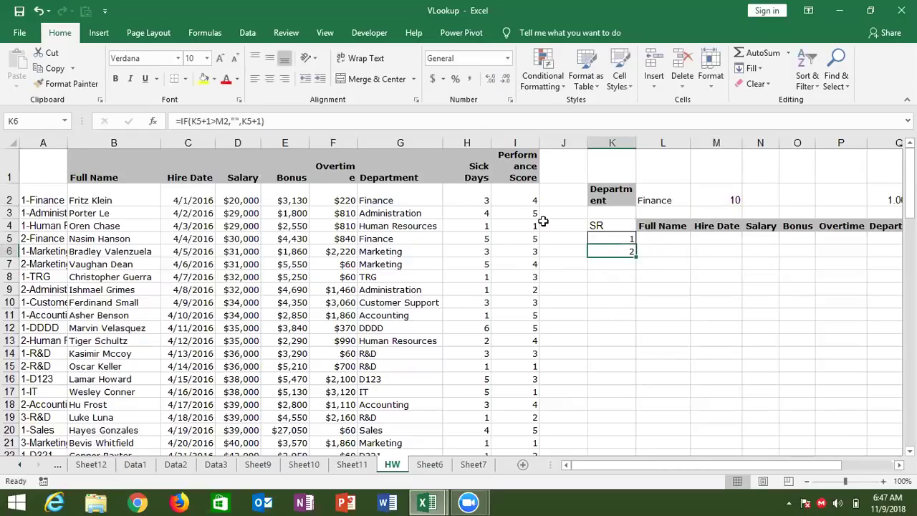
# Step: Wrap K6's formula in IFERROR(...,"") and lock the count reference as $M$2
pyautogui.click(184, 120)
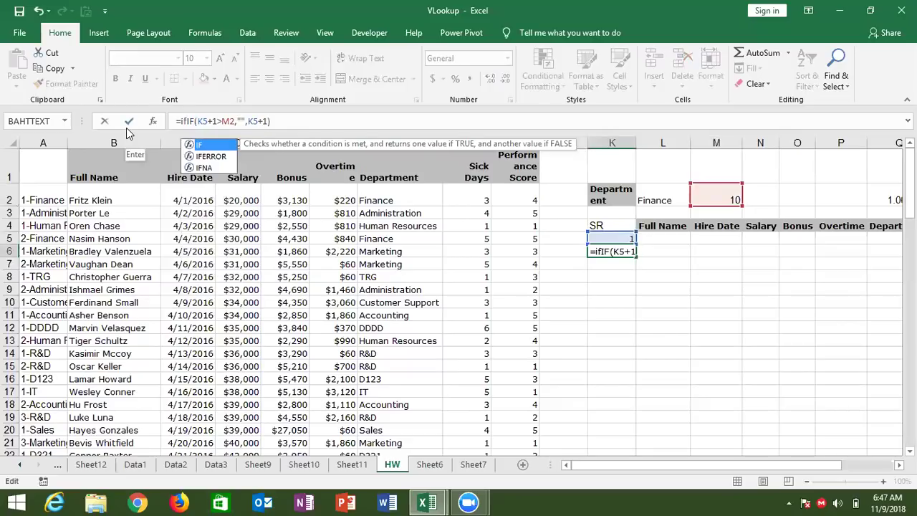
pyautogui.press('Down')
pyautogui.press('Tab')
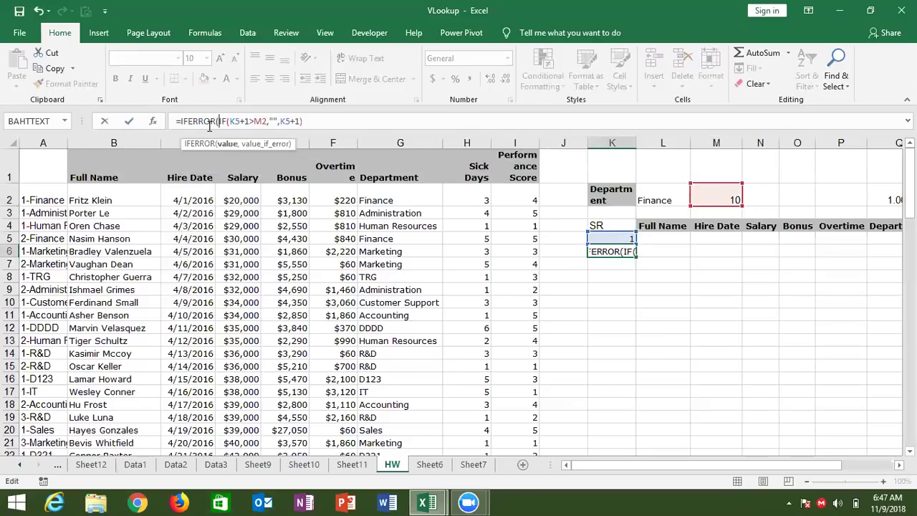
pyautogui.click(314, 123)
pyautogui.write(',""')
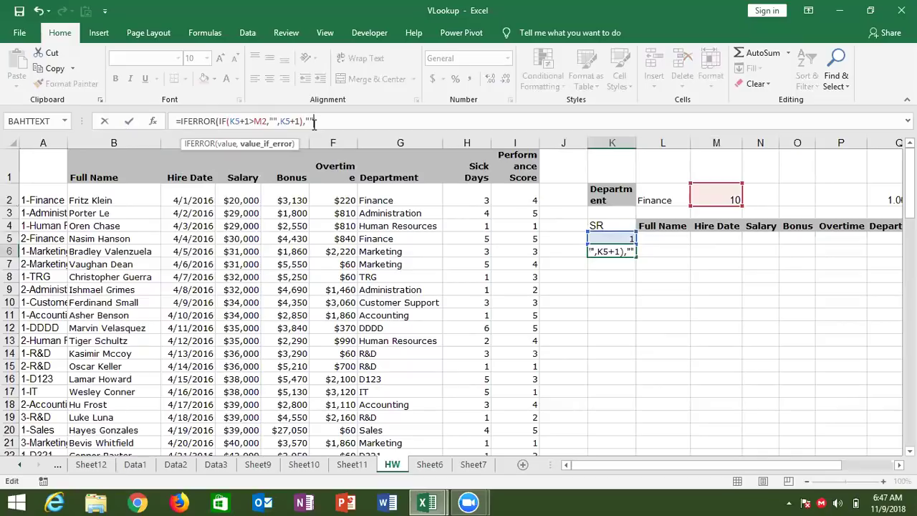
pyautogui.write(')')
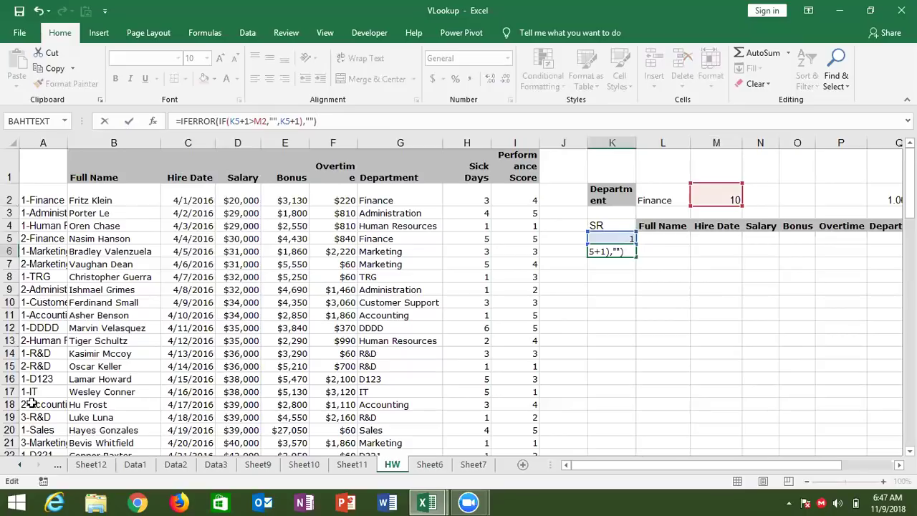
pyautogui.press('Return')
pyautogui.press('Up')
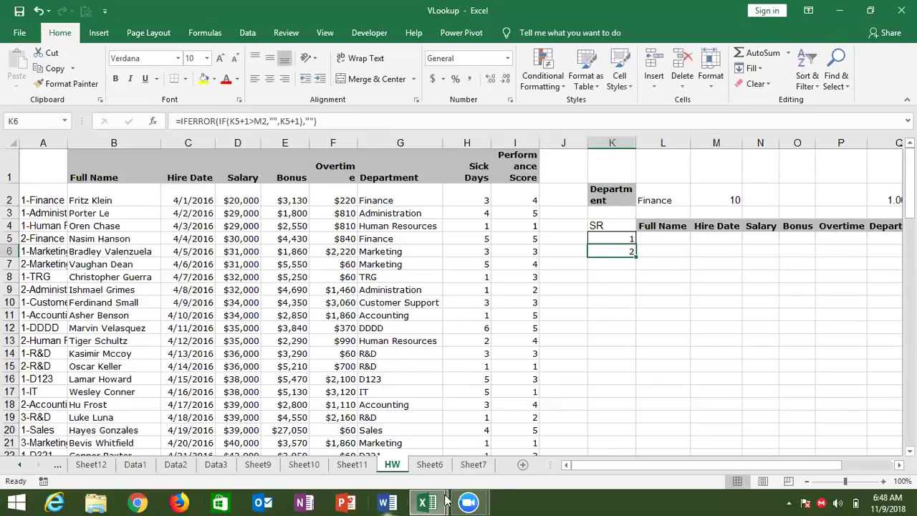
pyautogui.moveTo(650, 465); pyautogui.dragTo(707, 467)
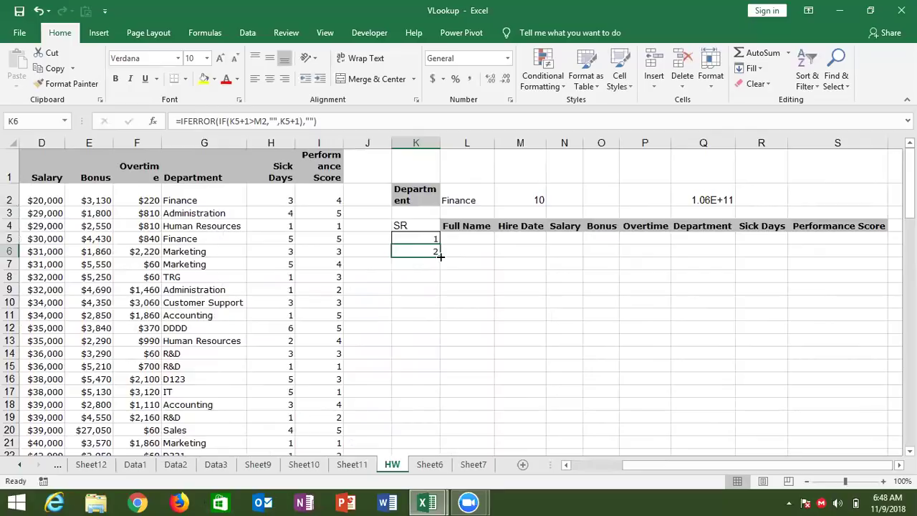
pyautogui.click(263, 123)
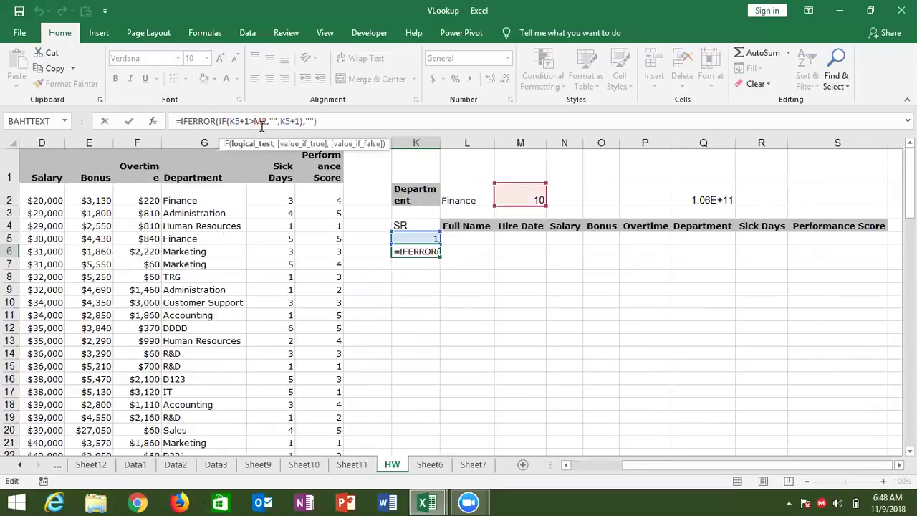
pyautogui.press('F4')
pyautogui.hotkey('ctrl', 'Return')
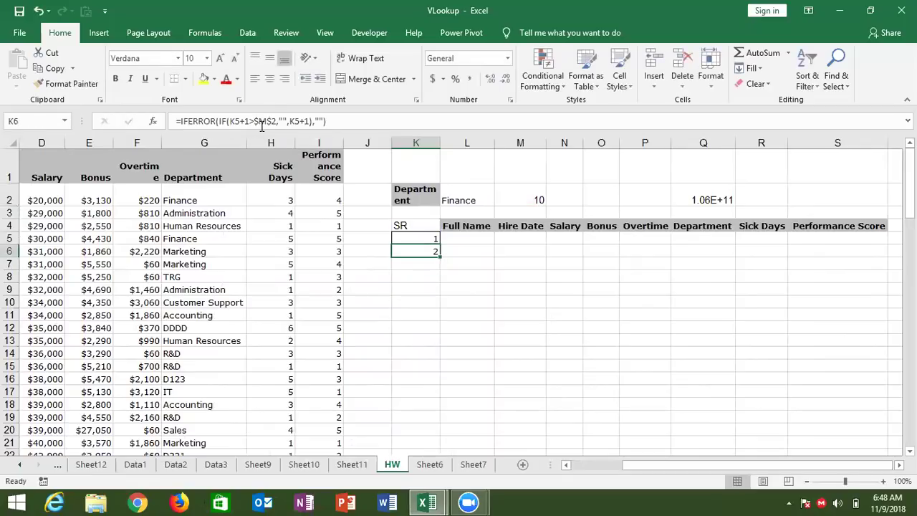
# Step: Re-enter =COUNTIF(G:G,L2) in M2 to count the Finance employees
pyautogui.click(522, 198)
pyautogui.write('=COUNTIF(G:G,L2)')
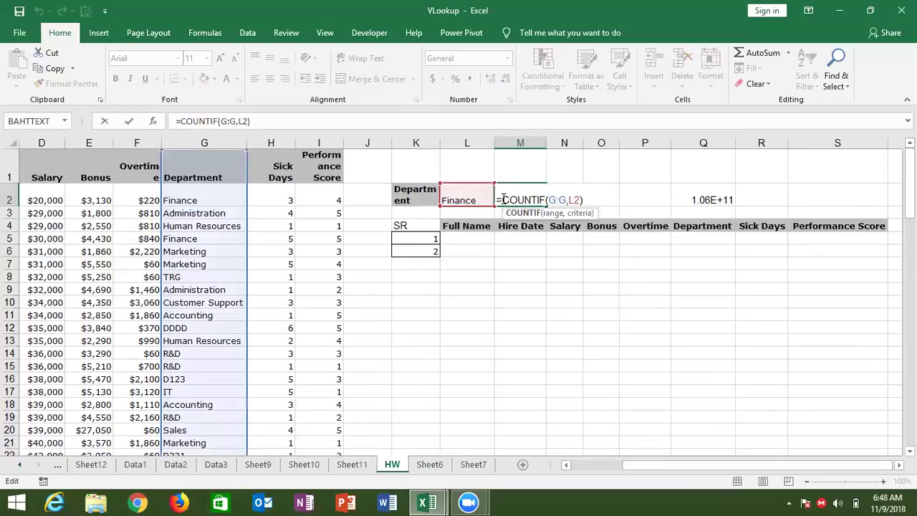
pyautogui.hotkey('ctrl', 'Return')
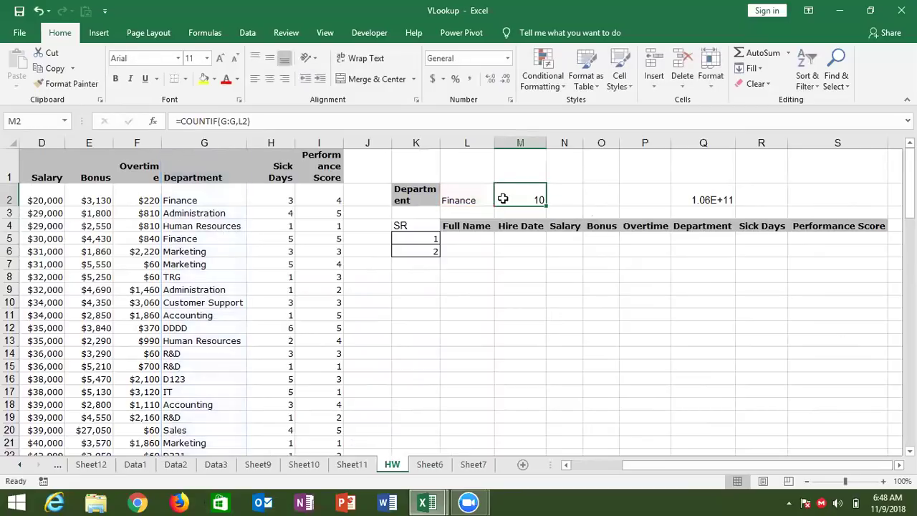
pyautogui.click(428, 250)
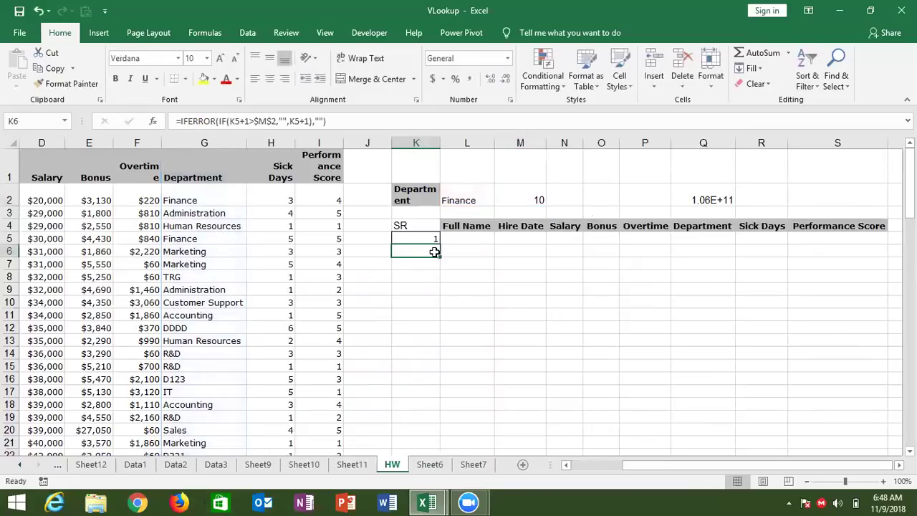
# Step: Drag the serial-number formula from K5 down column K so it numbers 1 to 10
pyautogui.moveTo(441, 260); pyautogui.dragTo(446, 430)
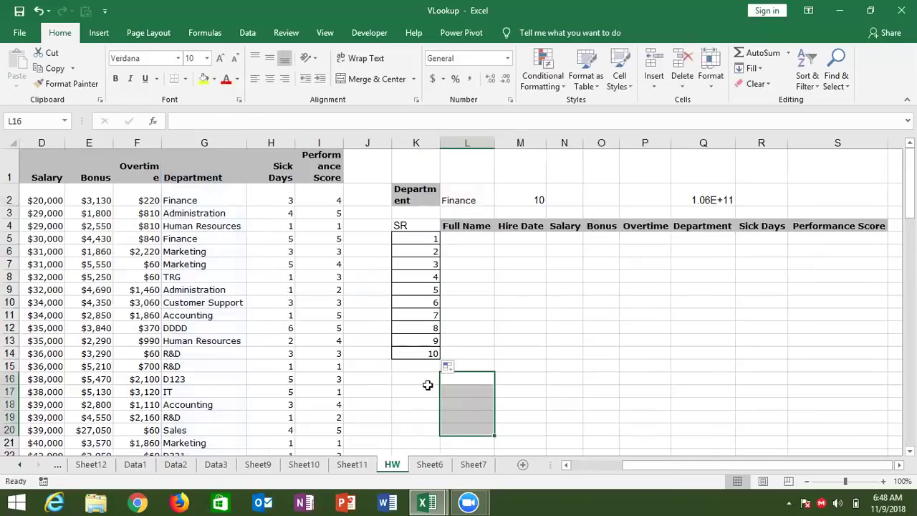
pyautogui.click(434, 354)
pyautogui.moveTo(438, 356); pyautogui.dragTo(437, 440)
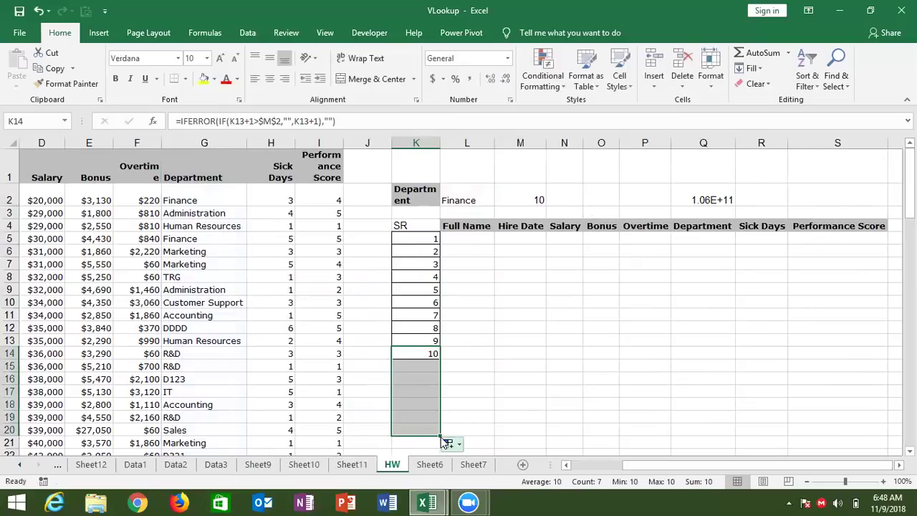
pyautogui.moveTo(437, 440)
pyautogui.mouseDown()
pyautogui.moveTo(441, 487)
pyautogui.moveTo(430, 502)
pyautogui.mouseUp()
# Step: Review the SR column and step along the first employee record
pyautogui.press('Up')
pyautogui.press('Up')
pyautogui.press('Up')
pyautogui.press('Up')
pyautogui.press('Up')
pyautogui.press('Up')
pyautogui.press('Up')
pyautogui.press('Up')
pyautogui.press('Up')
pyautogui.press('Up')
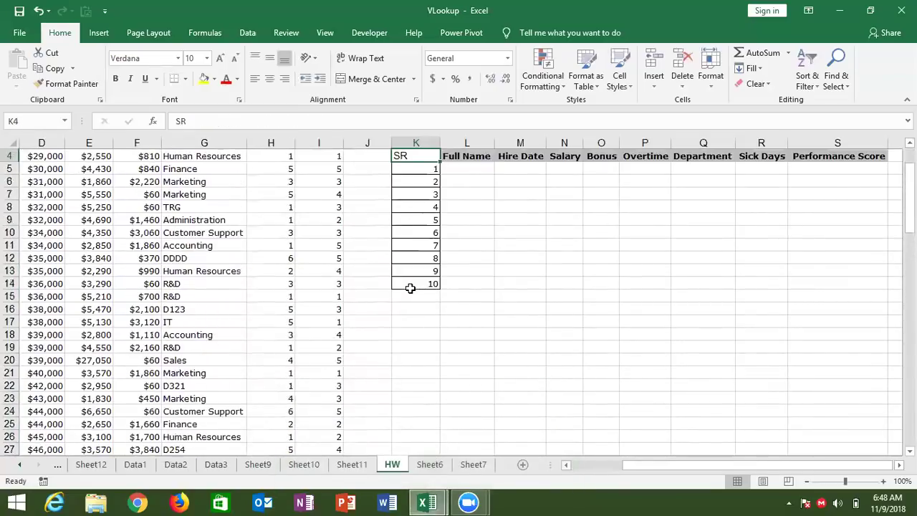
pyautogui.press('Up')
pyautogui.press('Up')
pyautogui.press('Up')
pyautogui.press('Down')
pyautogui.press('Down')
pyautogui.press('Down')
pyautogui.press('Down')
pyautogui.press('Right')
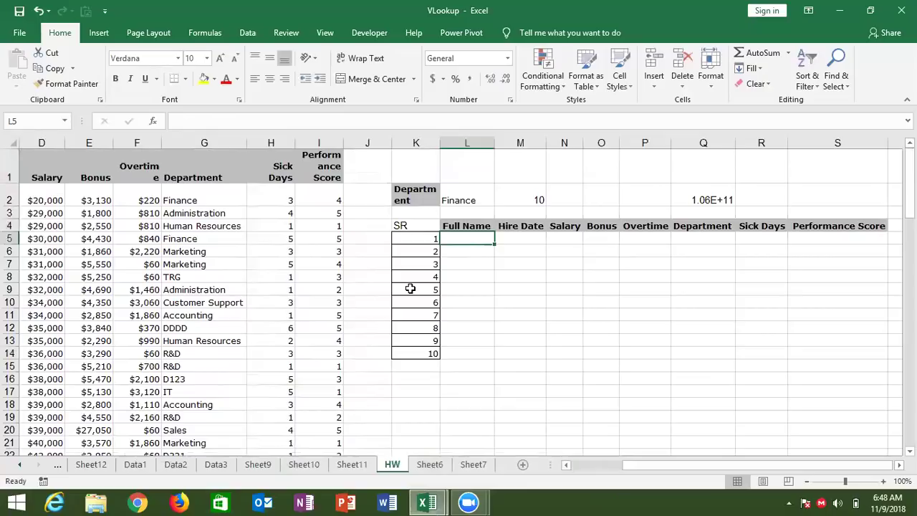
pyautogui.press('Right')
pyautogui.press('Down')
pyautogui.write('=')
pyautogui.press('Escape')
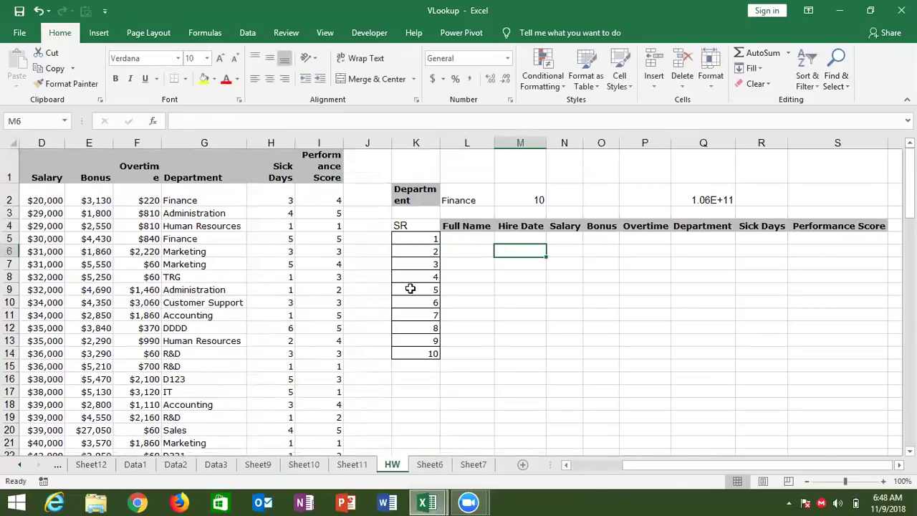
pyautogui.press('Up')
pyautogui.press('Left')
pyautogui.press('Left')
pyautogui.press('Left')
pyautogui.press('Left')
pyautogui.press('Home')
pyautogui.press('Up')
pyautogui.press('Up')
pyautogui.press('Up')
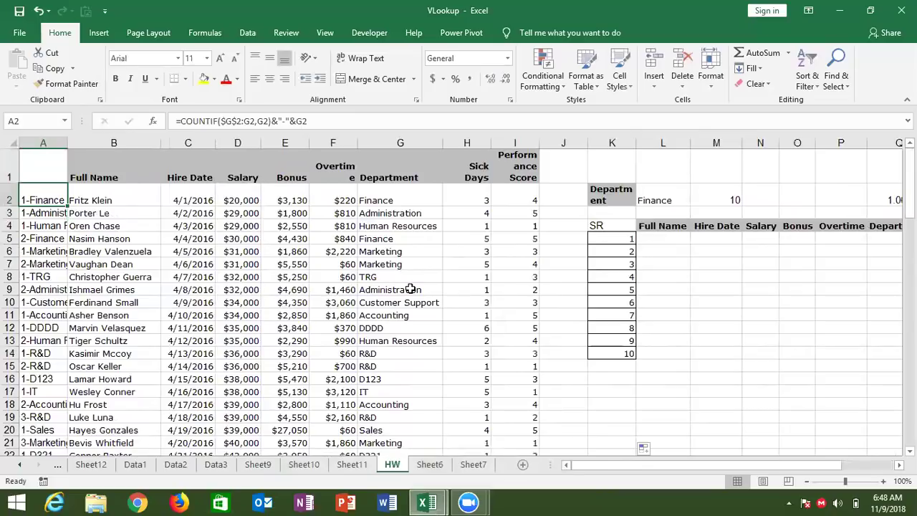
pyautogui.press('Right')
pyautogui.press('Right')
pyautogui.press('Right')
pyautogui.press('Right')
pyautogui.press('Right')
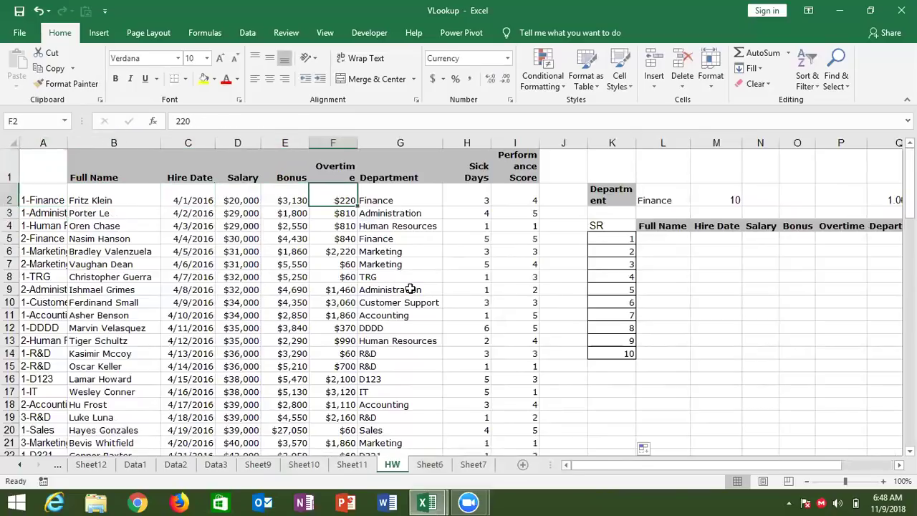
pyautogui.press('Right')
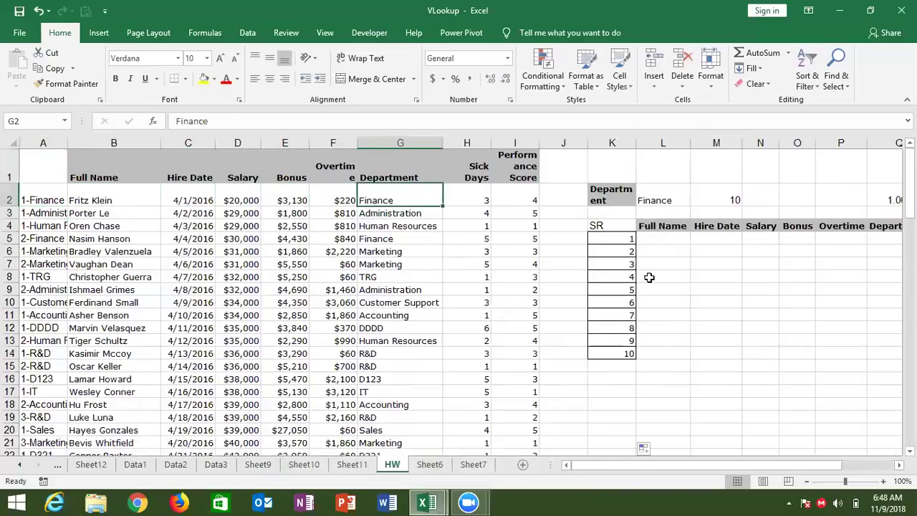
# Step: Begin L5's formula as =VLOOKUP(K5&"-"&L2,A:I, using the serial-department key
pyautogui.click(653, 240)
pyautogui.write('=vl')
pyautogui.press('Tab')
pyautogui.press('Left')
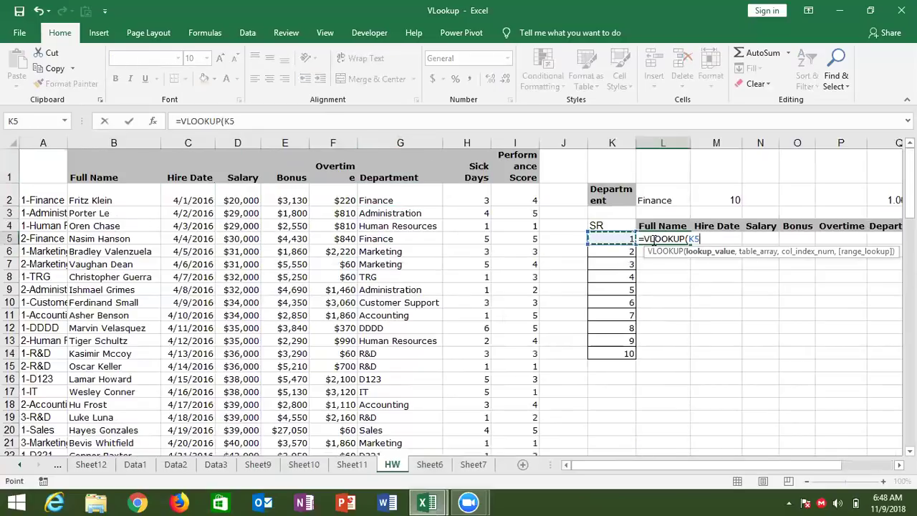
pyautogui.write('&"-"')
pyautogui.write('&')
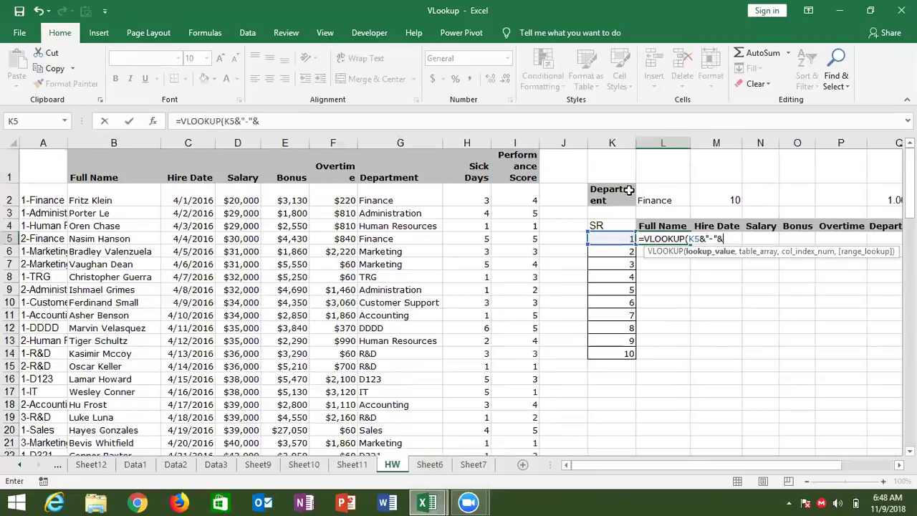
pyautogui.click(650, 198)
pyautogui.write(',')
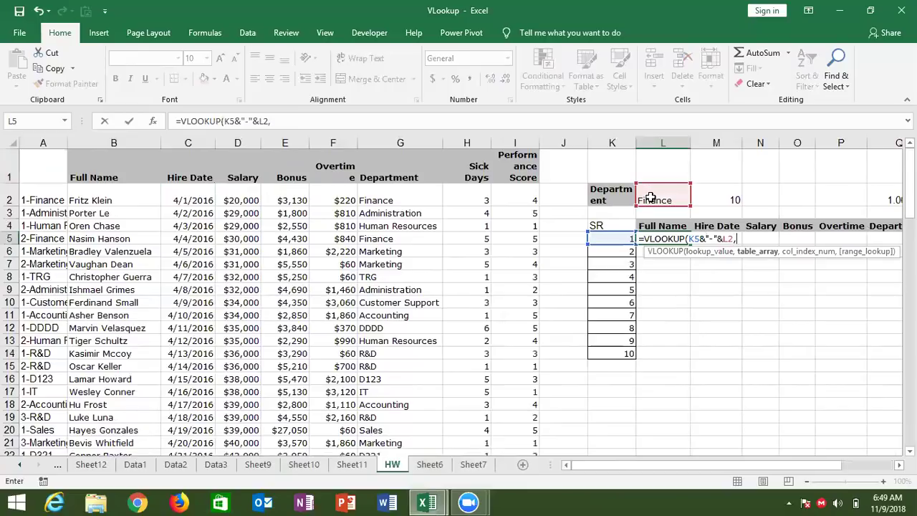
pyautogui.moveTo(45, 145)
pyautogui.mouseDown()
pyautogui.moveTo(372, 191)
pyautogui.moveTo(519, 173)
pyautogui.mouseUp()
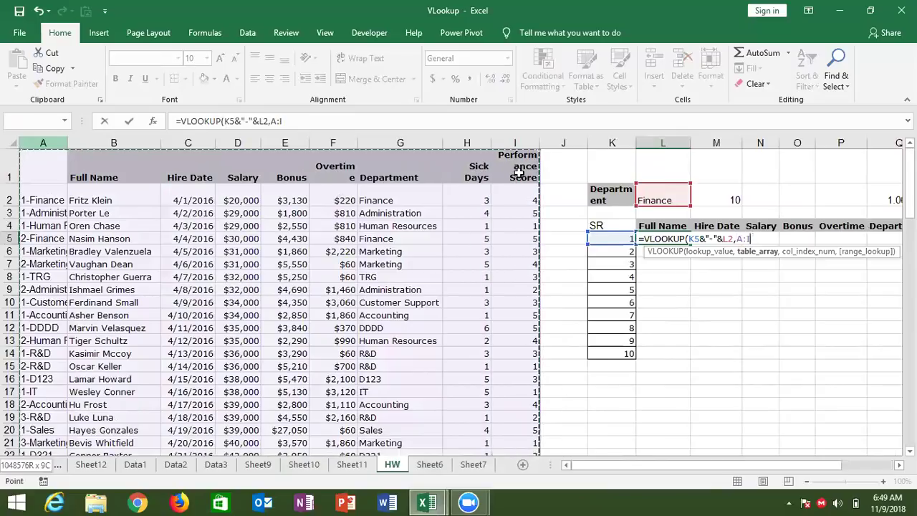
pyautogui.write(',')
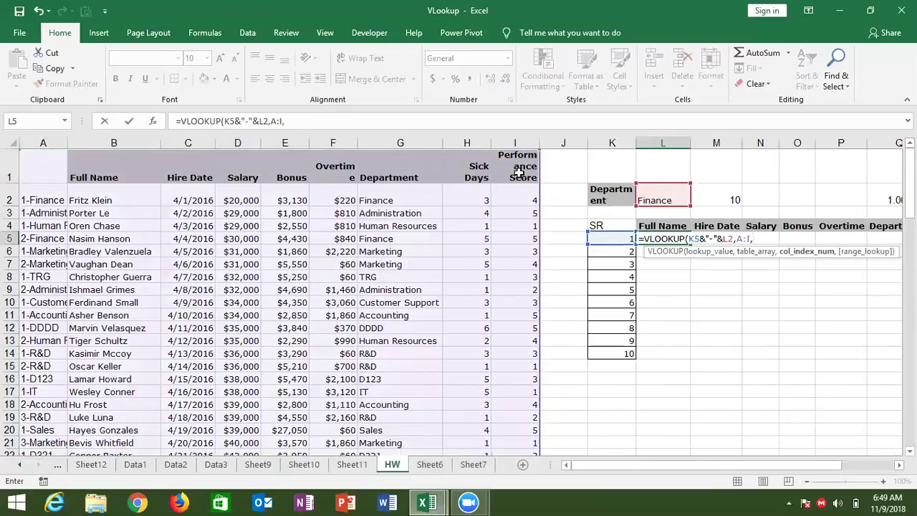
pyautogui.write('ma')
pyautogui.press('Tab')
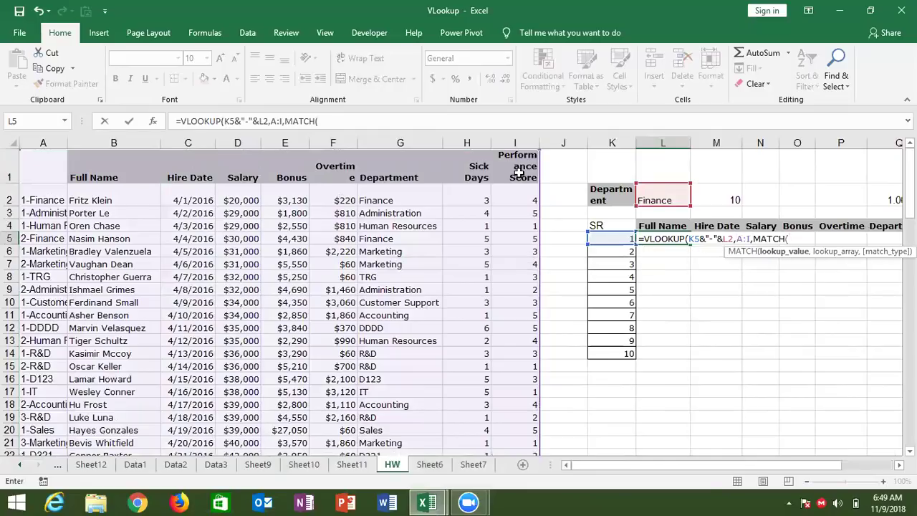
pyautogui.click(676, 224)
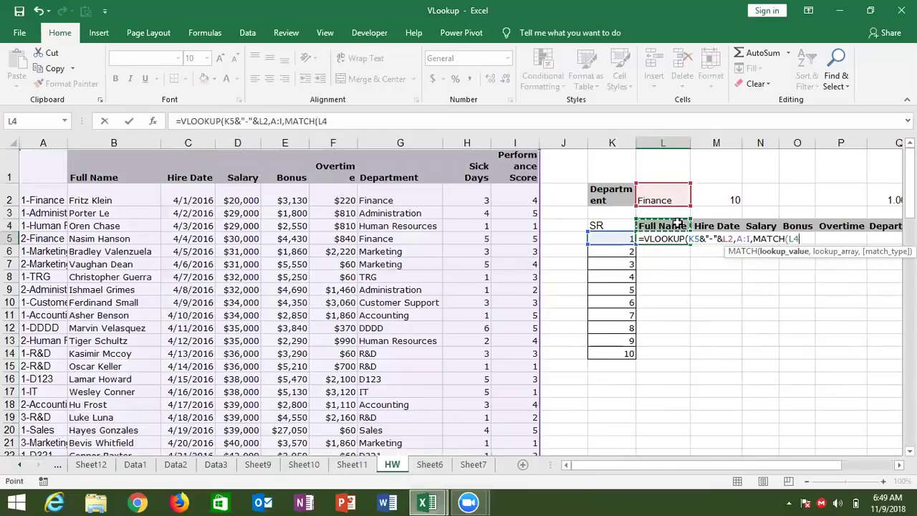
pyautogui.write(',')
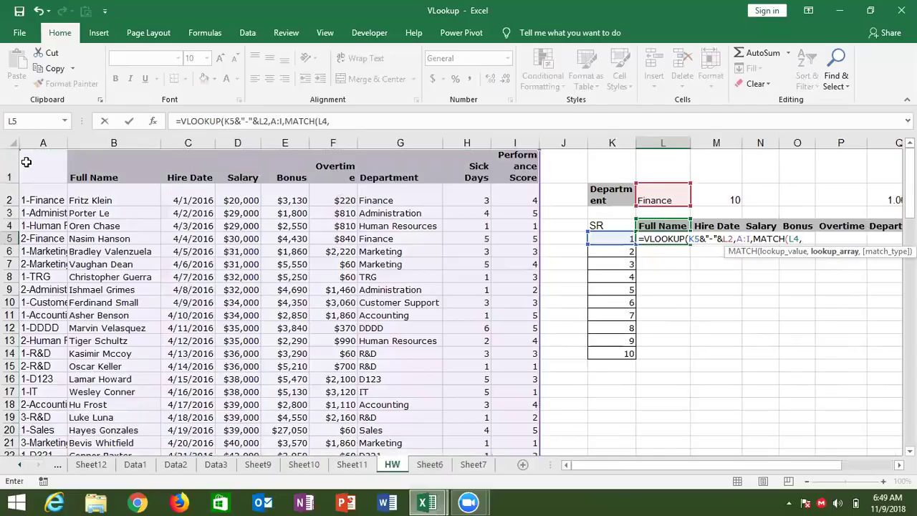
pyautogui.moveTo(40, 163); pyautogui.dragTo(509, 152)
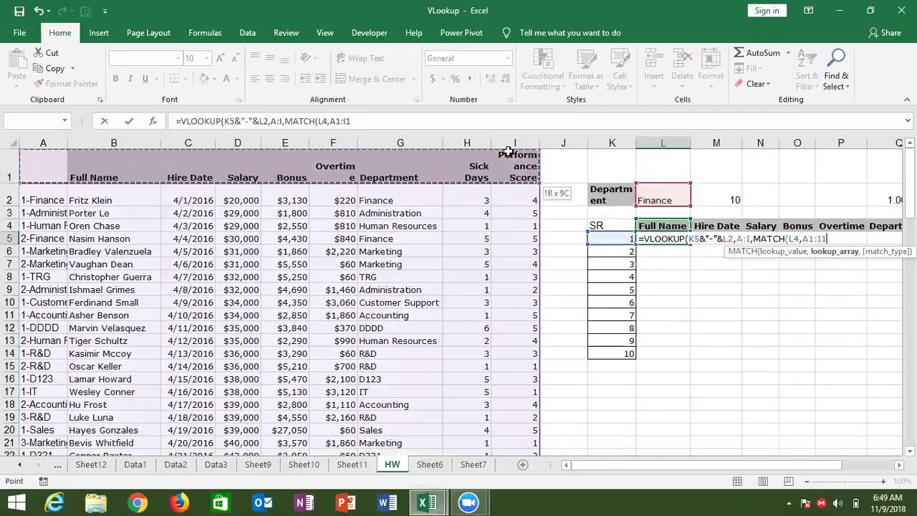
pyautogui.write(',')
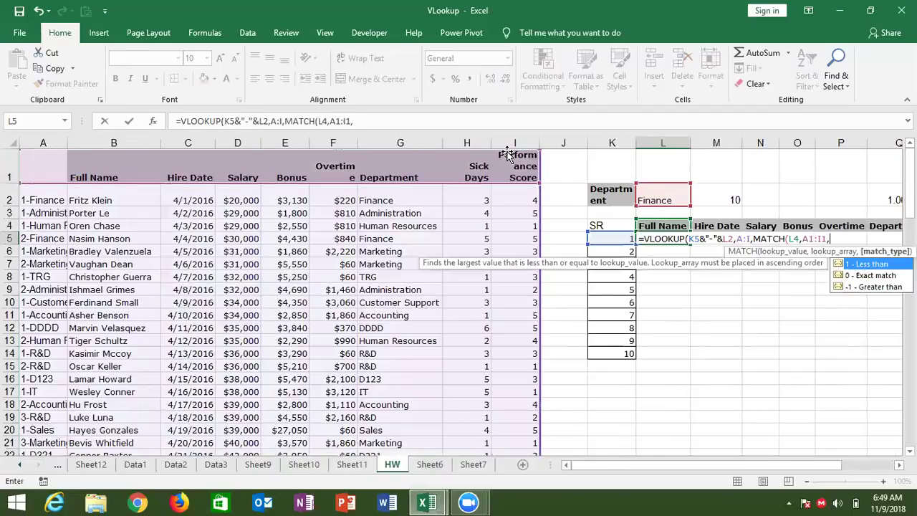
pyautogui.write('0)')
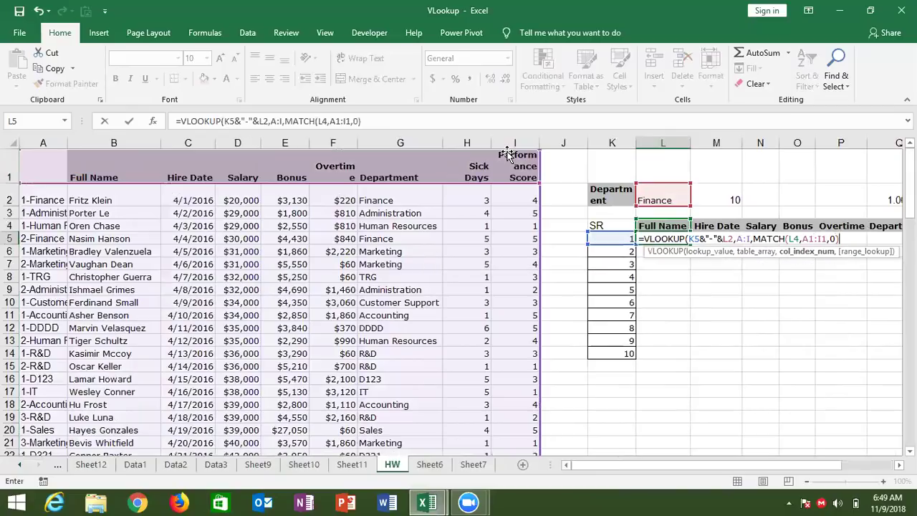
pyautogui.write(',0')
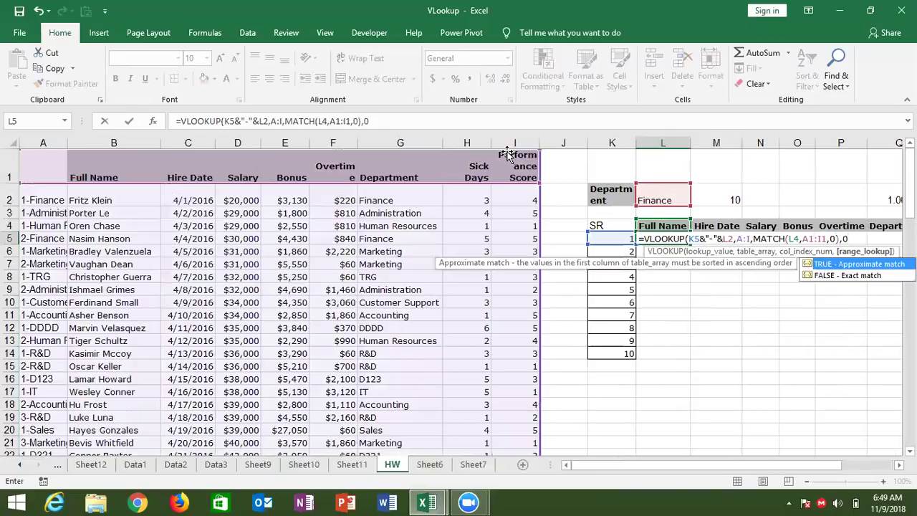
pyautogui.write(')')
pyautogui.press('Return')
pyautogui.press('Up')
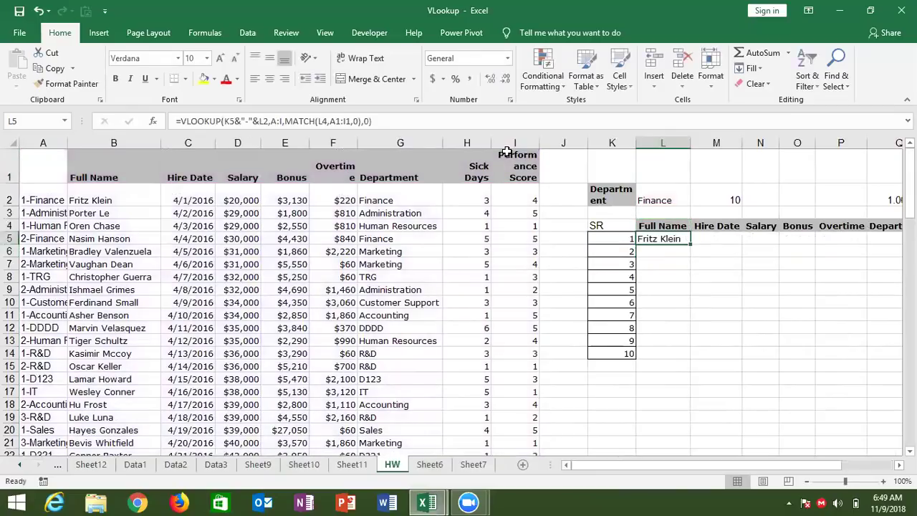
# Step: Anchor L5's references as $K5, $L$2, L$4 and $A$1:$I$1
pyautogui.click(229, 121)
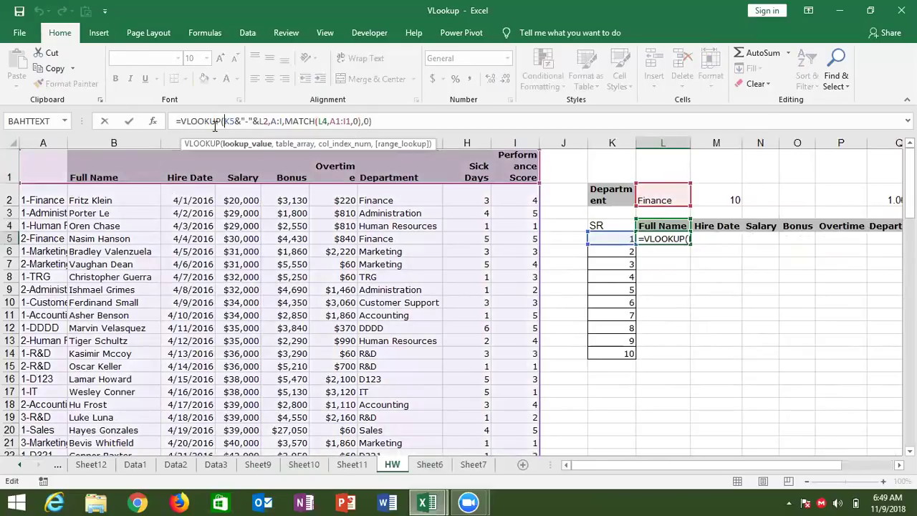
pyautogui.write('$')
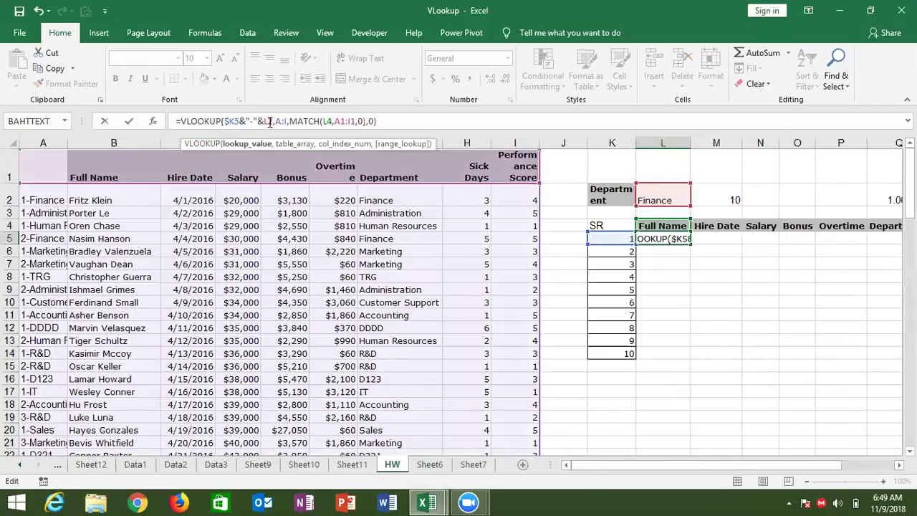
pyautogui.press('F4')
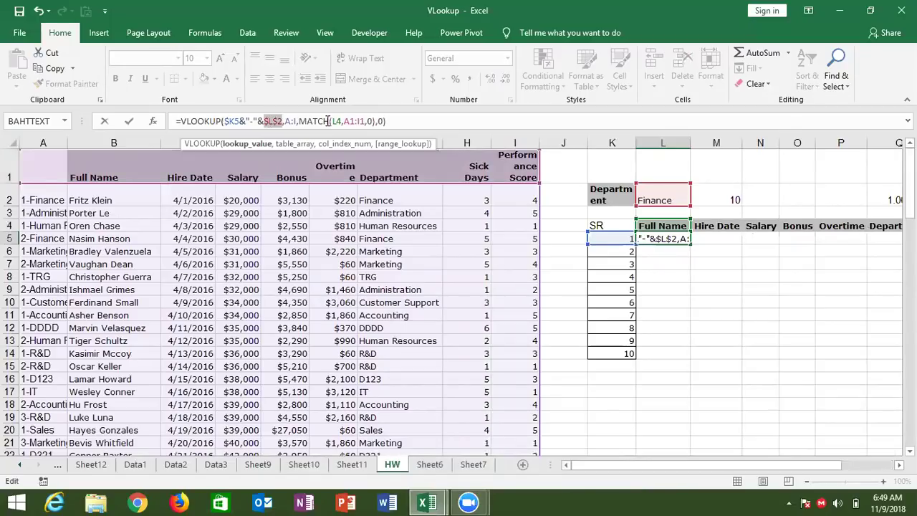
pyautogui.click(337, 121)
pyautogui.write('$')
pyautogui.click(358, 121)
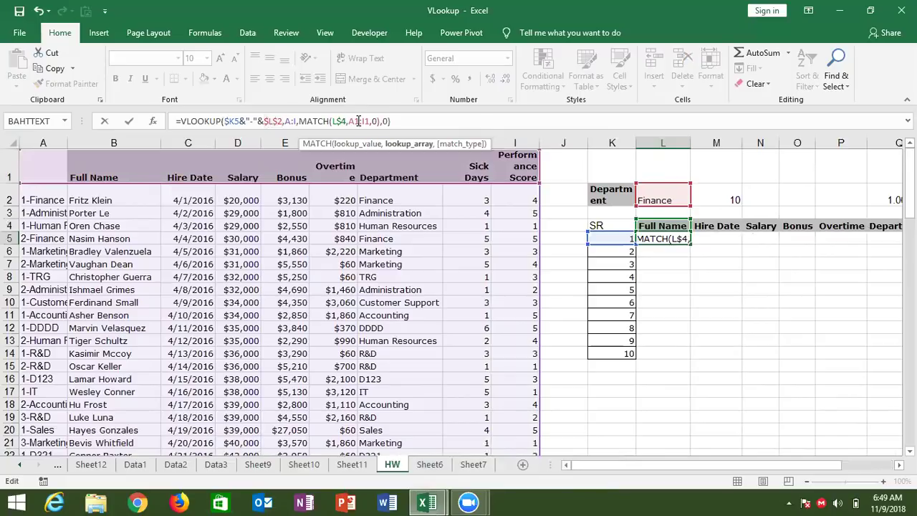
pyautogui.press('F4')
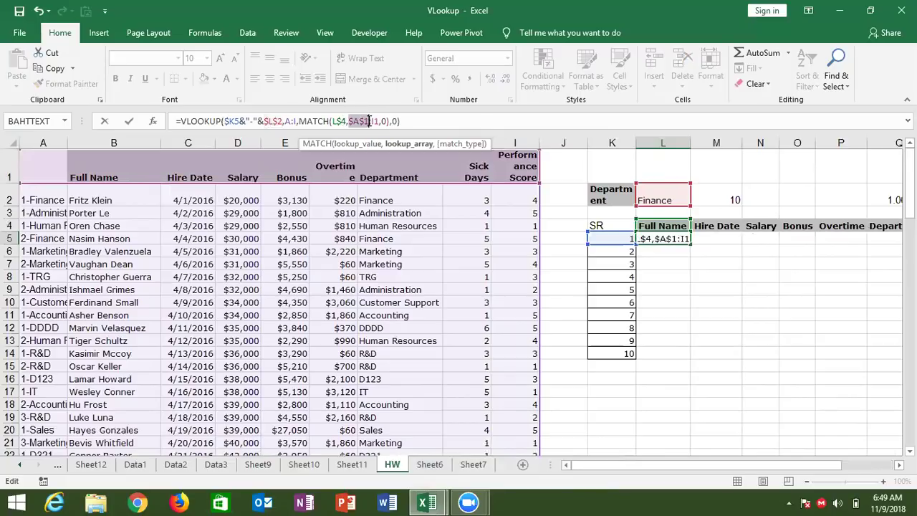
pyautogui.click(374, 121)
pyautogui.press('F4')
pyautogui.press('Return')
pyautogui.press('Down')
pyautogui.press('Down')
pyautogui.press('Down')
pyautogui.press('Down')
pyautogui.press('Down')
pyautogui.press('Down')
pyautogui.press('Down')
pyautogui.press('Up')
pyautogui.press('Up')
pyautogui.press('Up')
pyautogui.press('Up')
pyautogui.press('Up')
pyautogui.press('Up')
pyautogui.press('Up')
pyautogui.press('Up')
pyautogui.press('Up')
pyautogui.press('Up')
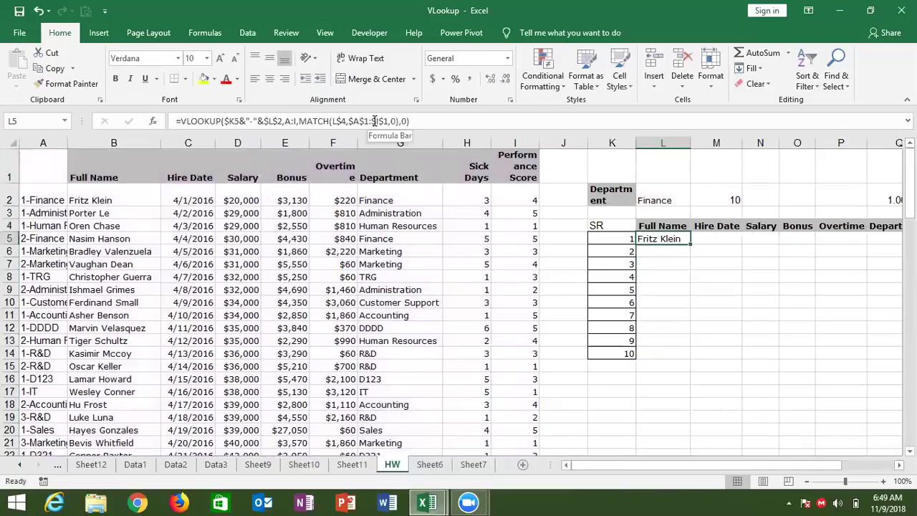
# Step: Wrap the L5 lookup in IFERROR(...,"") so errors show blank
pyautogui.click(182, 122)
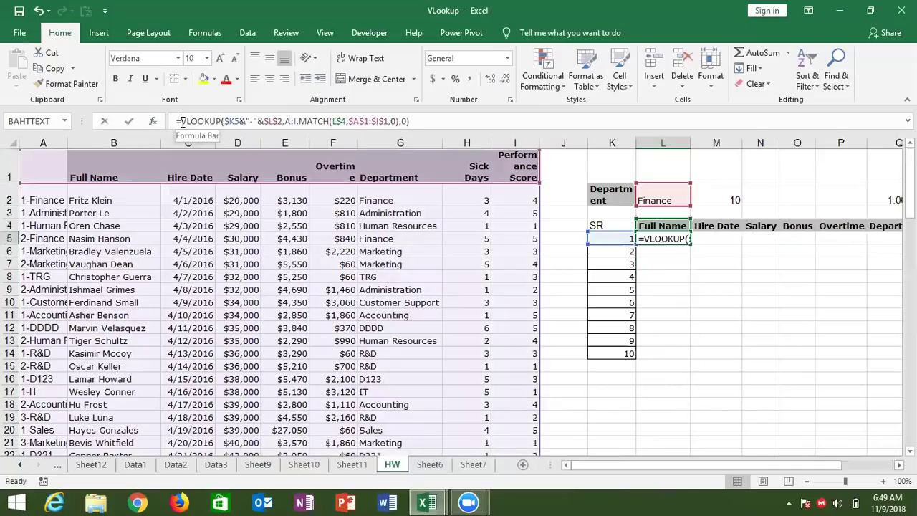
pyautogui.write('IF')
pyautogui.press('Down')
pyautogui.press('Tab')
pyautogui.click(462, 120)
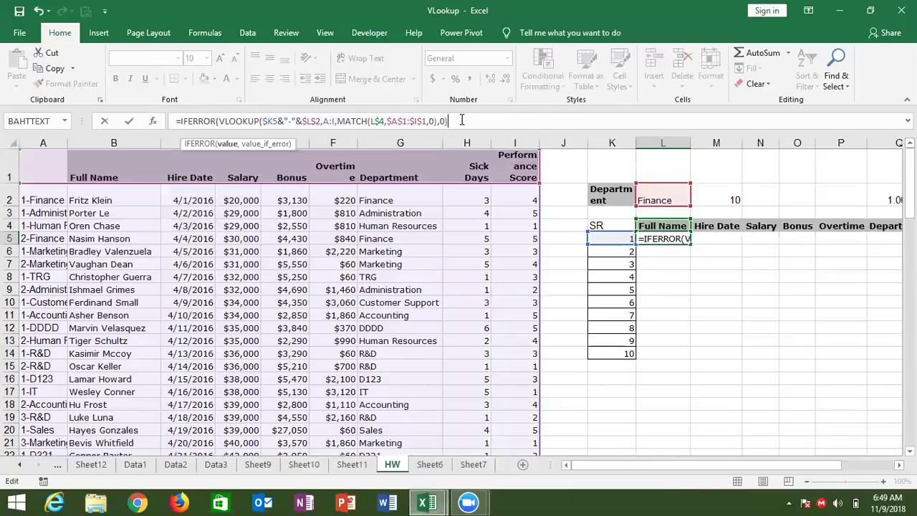
pyautogui.write(',')
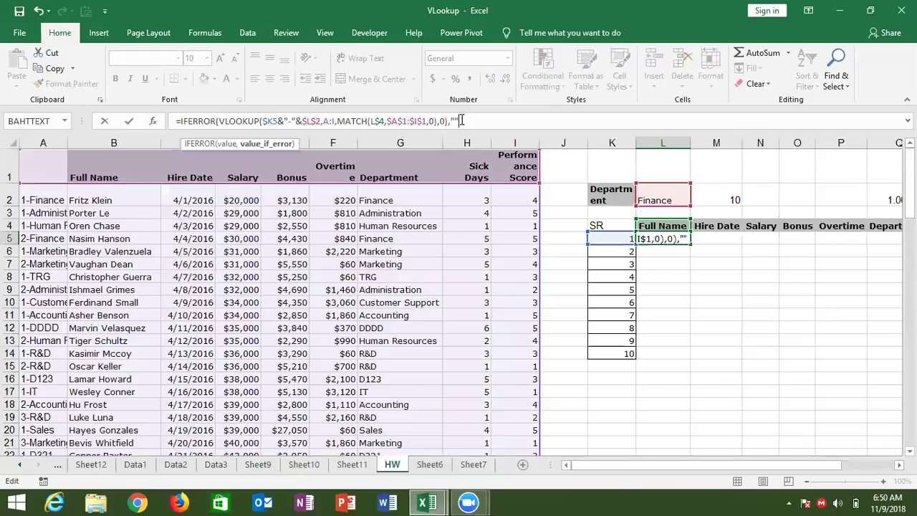
pyautogui.press('Return')
pyautogui.press('Return')
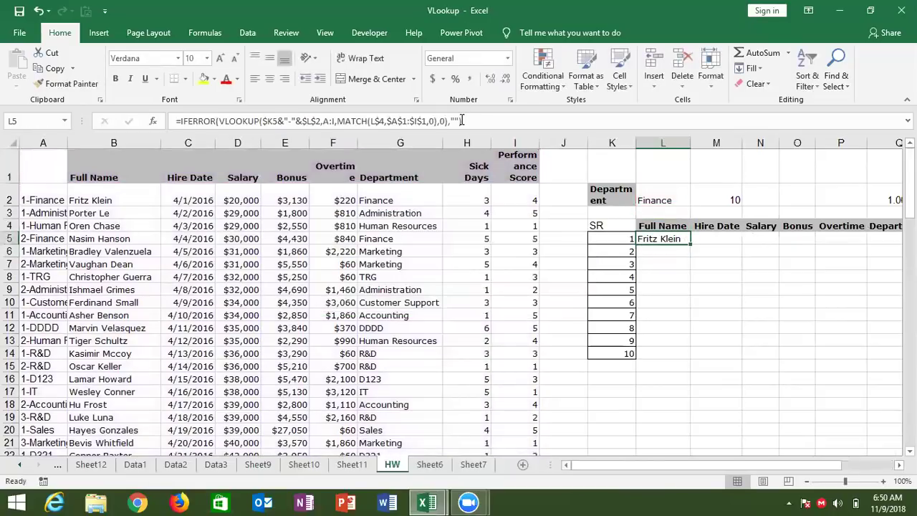
# Step: Fill L5:S30 with the lookup formula using Ctrl+Enter, then spot-check the cells
pyautogui.hotkey('shift', 'Right')
pyautogui.hotkey('shift', 'Right')
pyautogui.hotkey('shift', 'Right')
pyautogui.hotkey('shift', 'Right')
pyautogui.hotkey('shift', 'Right')
pyautogui.hotkey('shift', 'Right')
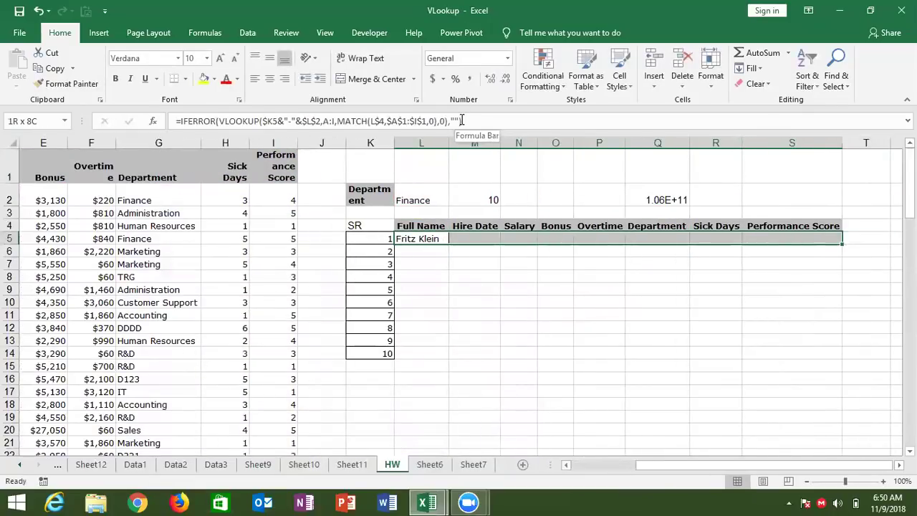
pyautogui.hotkey('shift', 'Down')
pyautogui.hotkey('shift', 'Down')
pyautogui.hotkey('shift', 'Down')
pyautogui.hotkey('shift', 'Down')
pyautogui.hotkey('shift', 'Down')
pyautogui.hotkey('shift', 'Down')
pyautogui.hotkey('shift', 'Down')
pyautogui.hotkey('shift', 'Down')
pyautogui.hotkey('shift', 'Down')
pyautogui.hotkey('shift', 'Down')
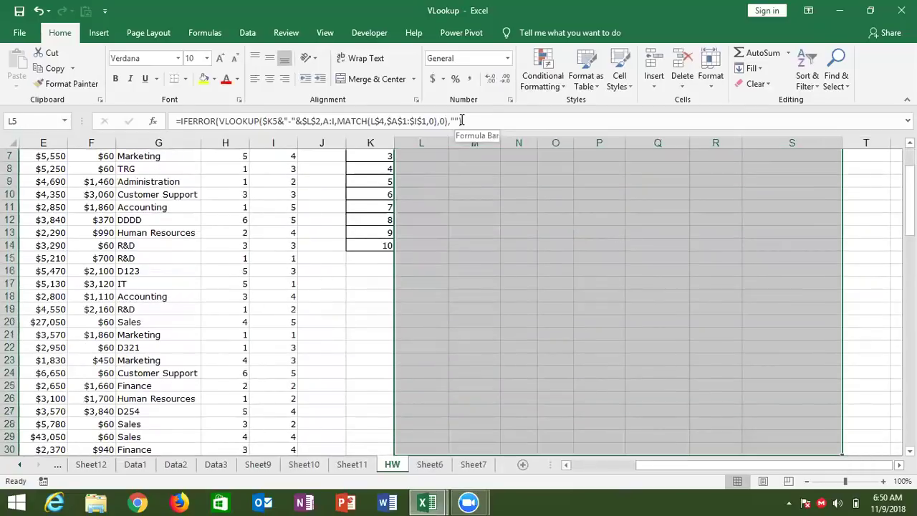
pyautogui.click(462, 120)
pyautogui.hotkey('ctrl', 'Return')
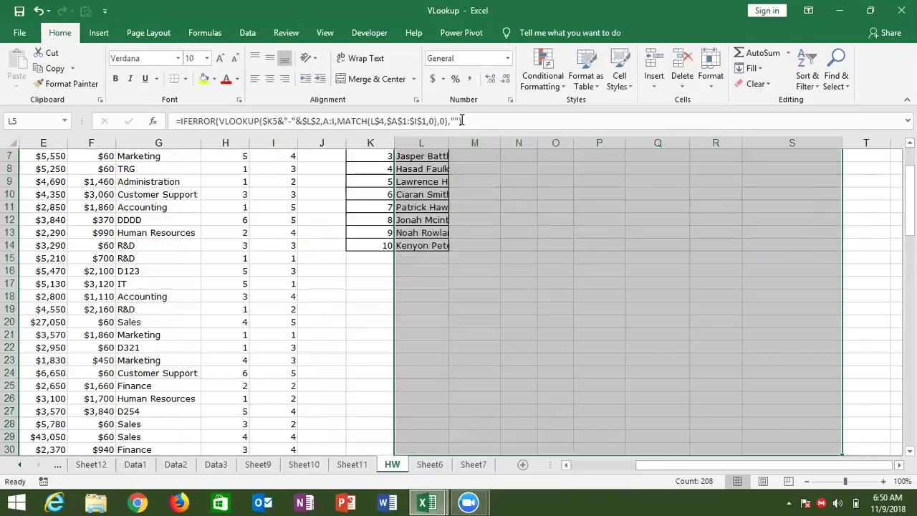
pyautogui.press('Up')
pyautogui.press('Down')
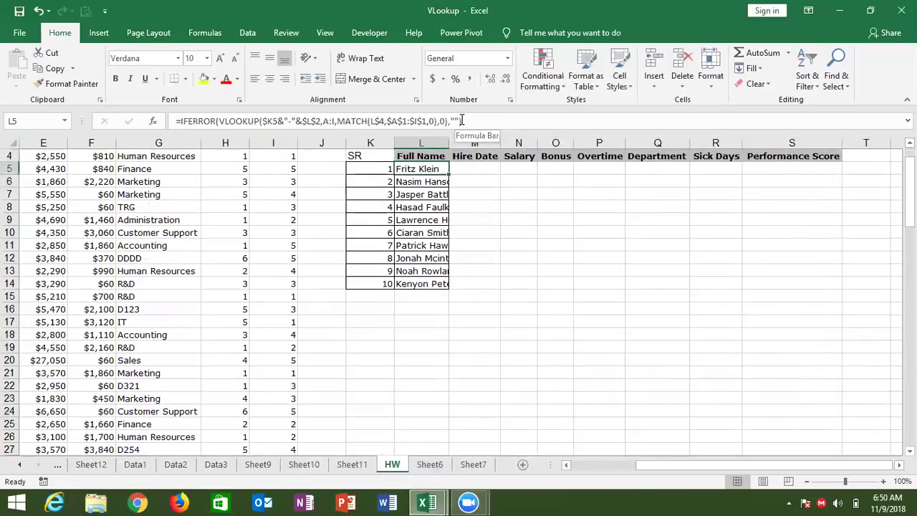
pyautogui.press('Right')
pyautogui.press('Left')
pyautogui.scroll(2, 462, 120)
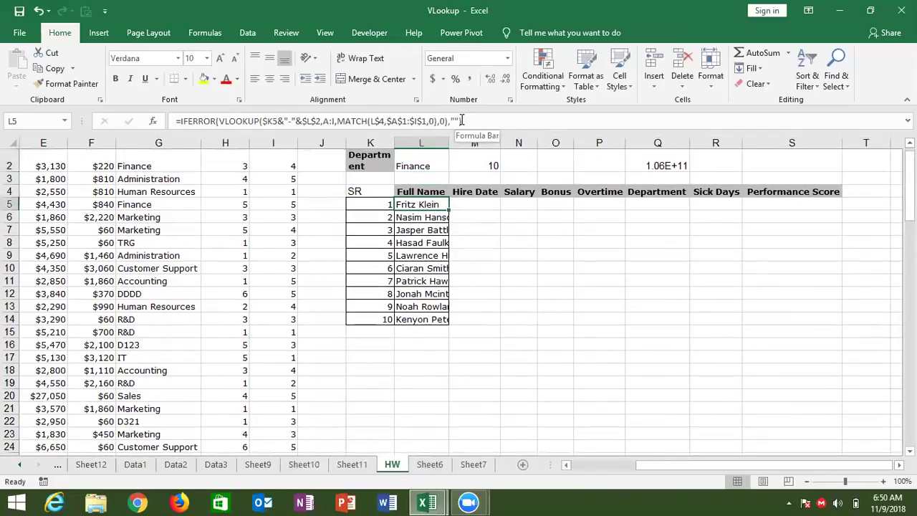
# Step: Change the lookup range to $A:$I and refill the formula across L5:T30
pyautogui.click(331, 121)
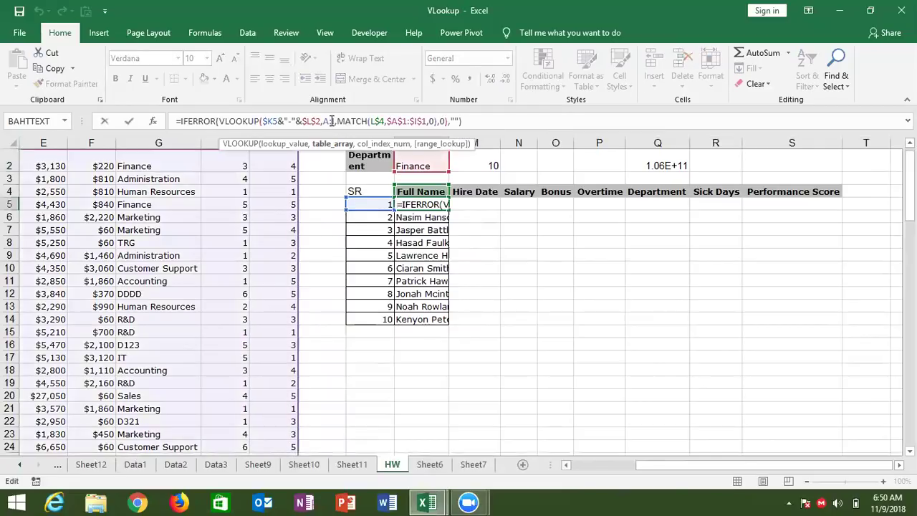
pyautogui.press('F4')
pyautogui.press('Return')
pyautogui.press('Up')
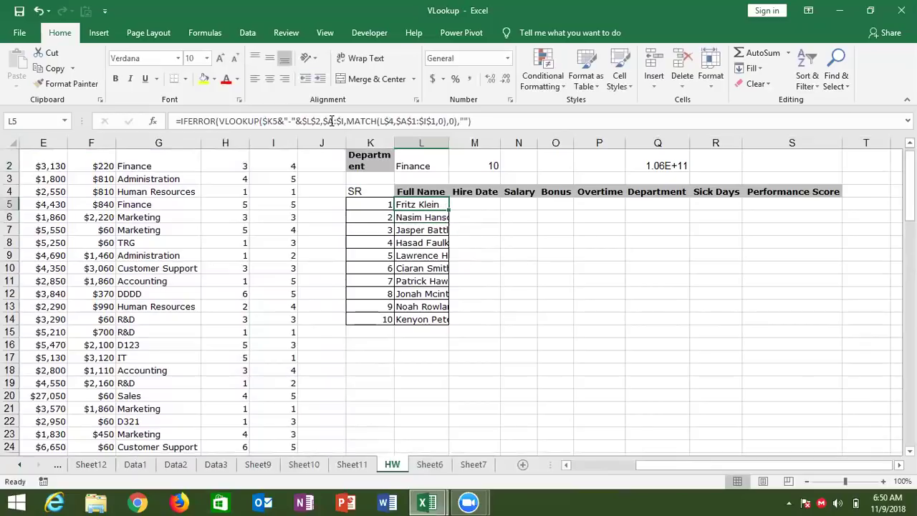
pyautogui.hotkey('ctrl', 'shift', 'Down')
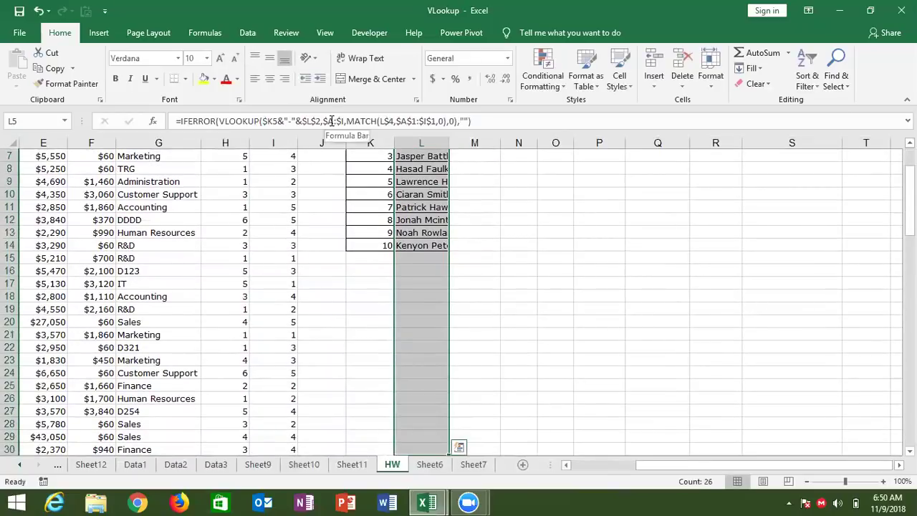
pyautogui.hotkey('shift', 'Right')
pyautogui.hotkey('shift', 'Right')
pyautogui.hotkey('shift', 'Right')
pyautogui.hotkey('shift', 'Right')
pyautogui.hotkey('shift', 'Right')
pyautogui.hotkey('shift', 'Right')
pyautogui.hotkey('shift', 'Right')
pyautogui.hotkey('shift', 'Right')
pyautogui.hotkey('ctrl', 'r')
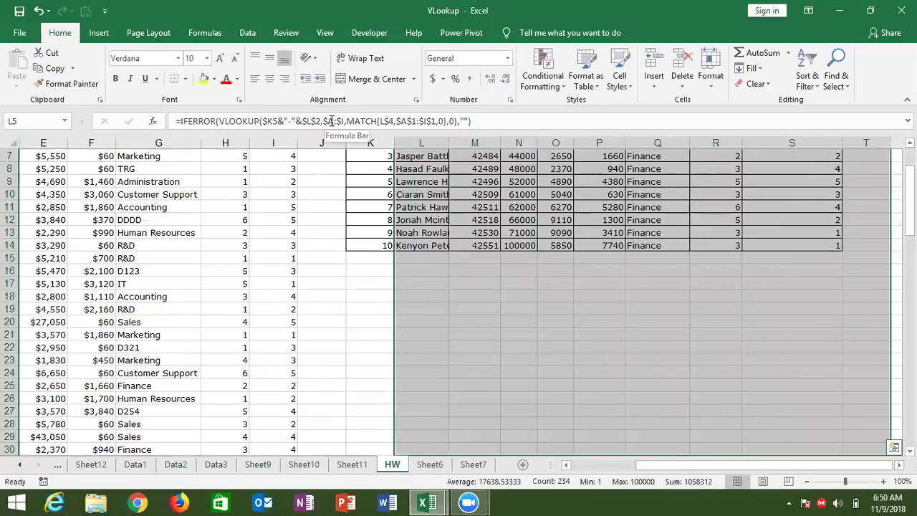
pyautogui.hotkey('ctrl', 'q')
pyautogui.press('Escape')
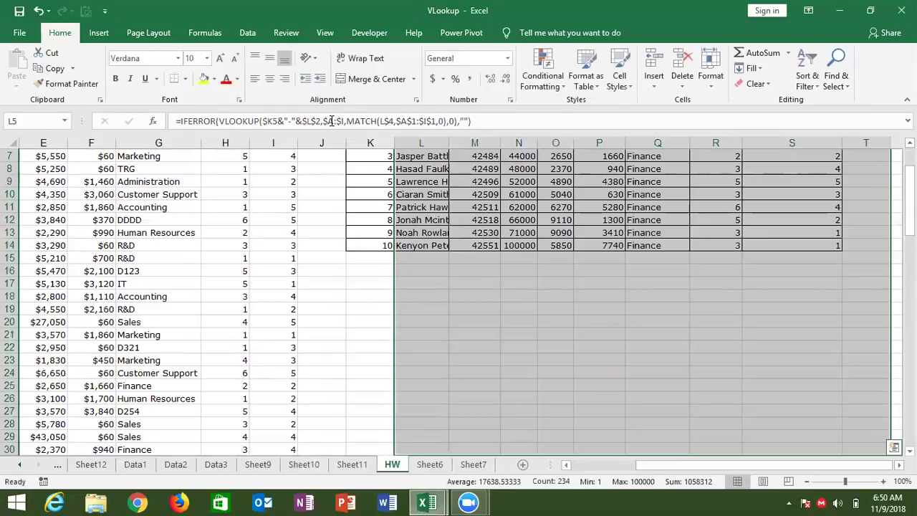
pyautogui.press('Up')
pyautogui.press('Up')
pyautogui.press('Up')
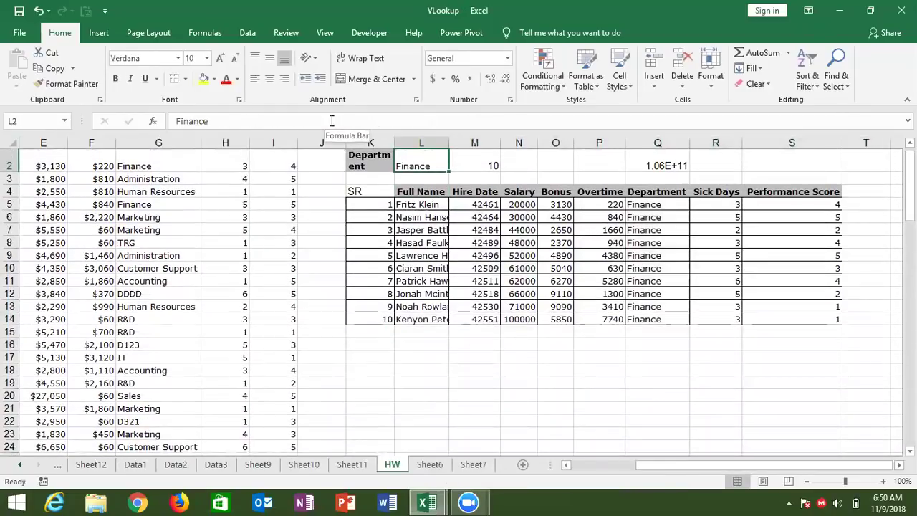
pyautogui.click(858, 144)
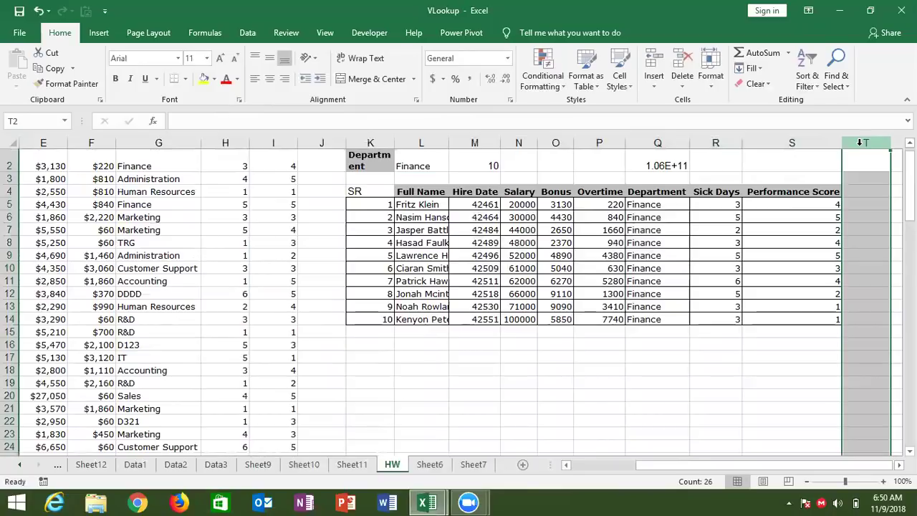
pyautogui.press('Up')
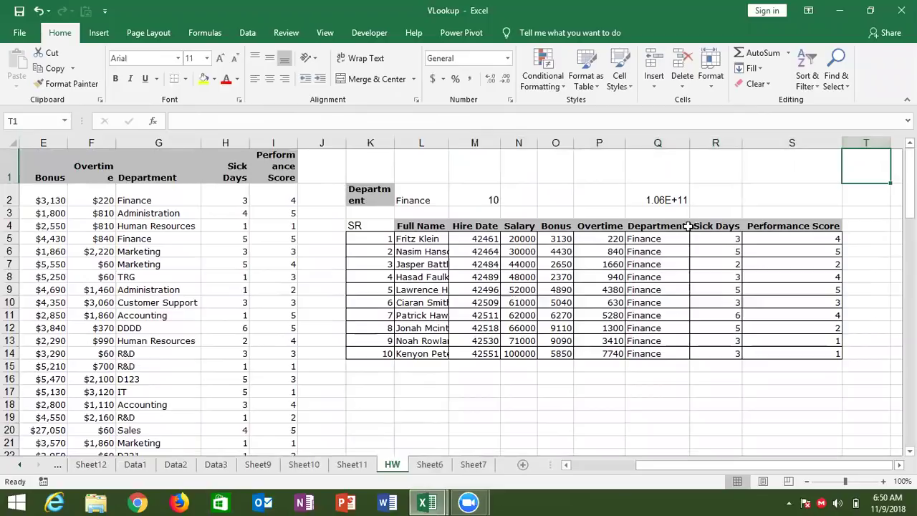
pyautogui.click(388, 240)
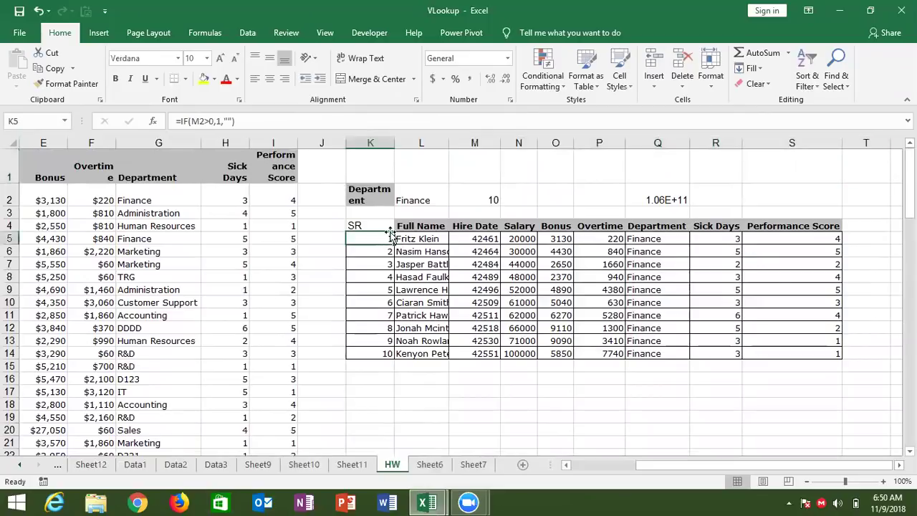
pyautogui.click(546, 70)
pyautogui.click(532, 285)
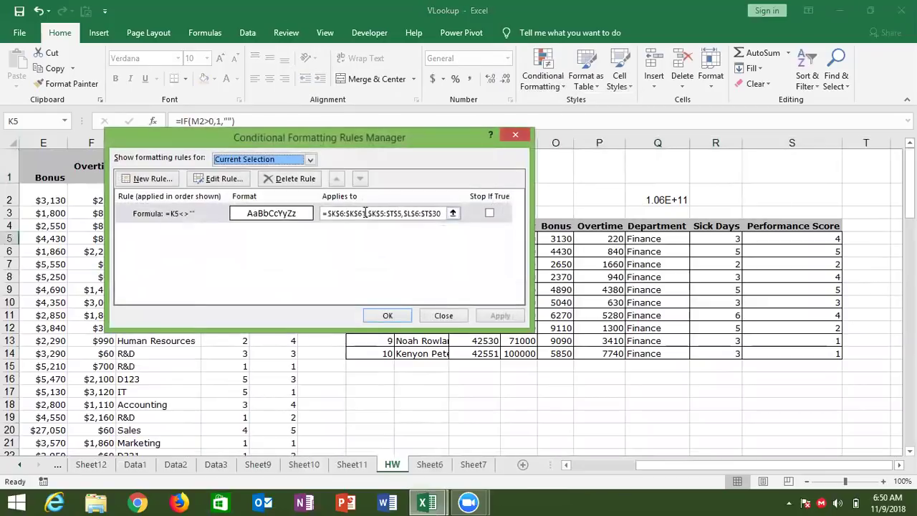
pyautogui.doubleClick(213, 215)
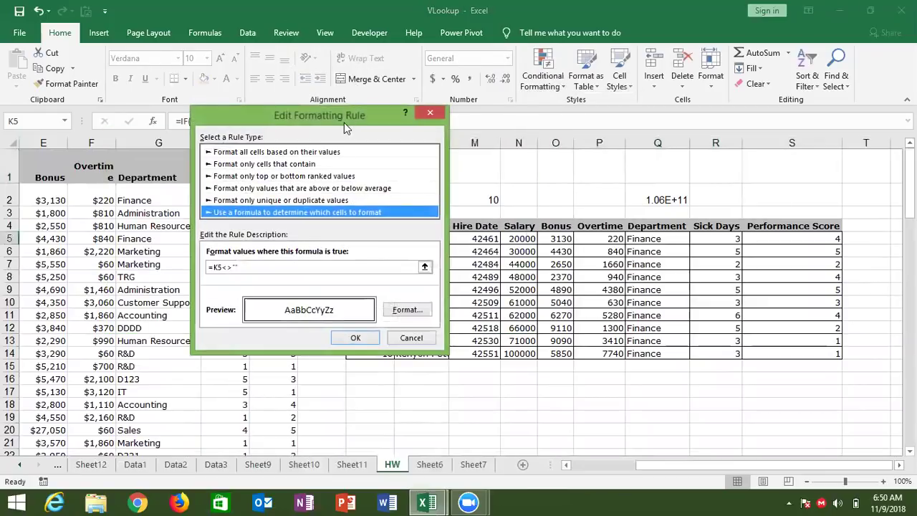
pyautogui.moveTo(344, 121); pyautogui.dragTo(729, 108)
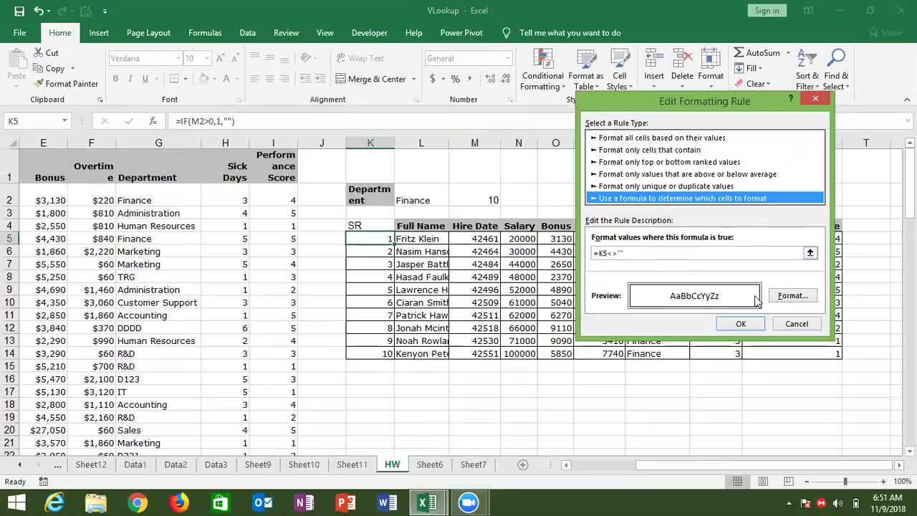
pyautogui.click(786, 300)
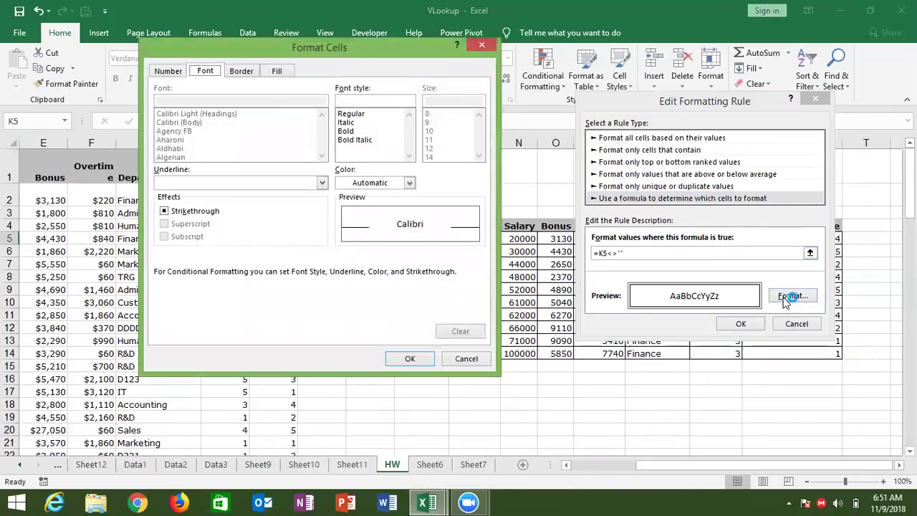
pyautogui.click(241, 71)
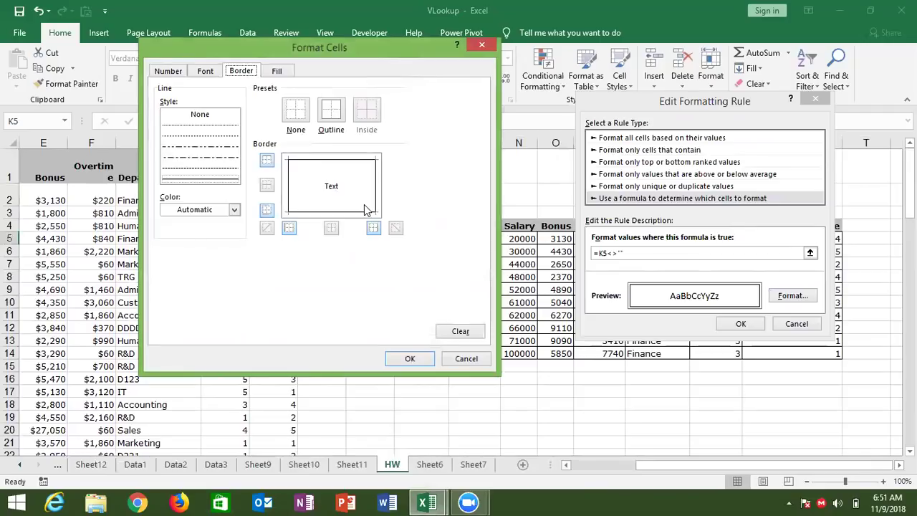
pyautogui.press('Escape')
pyautogui.press('Escape')
pyautogui.press('Escape')
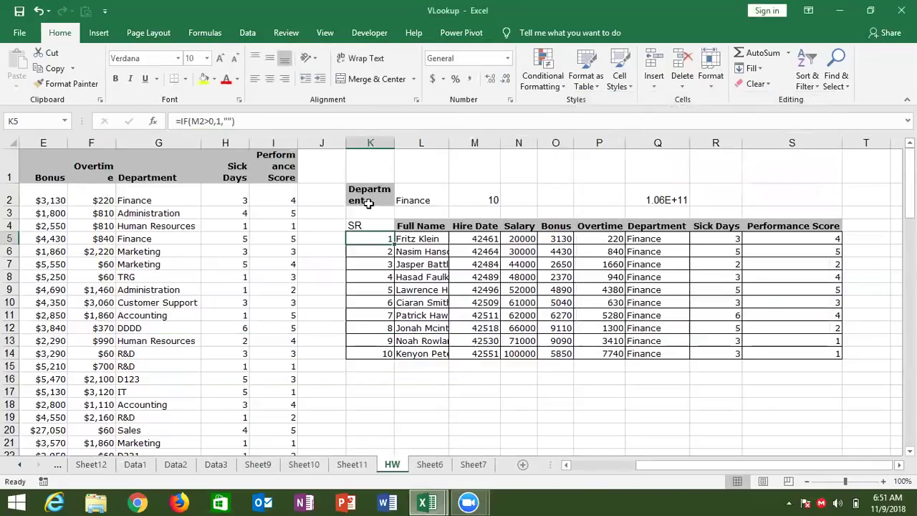
# Step: Type IT into count cell M2 by mistake, then undo it
pyautogui.click(488, 199)
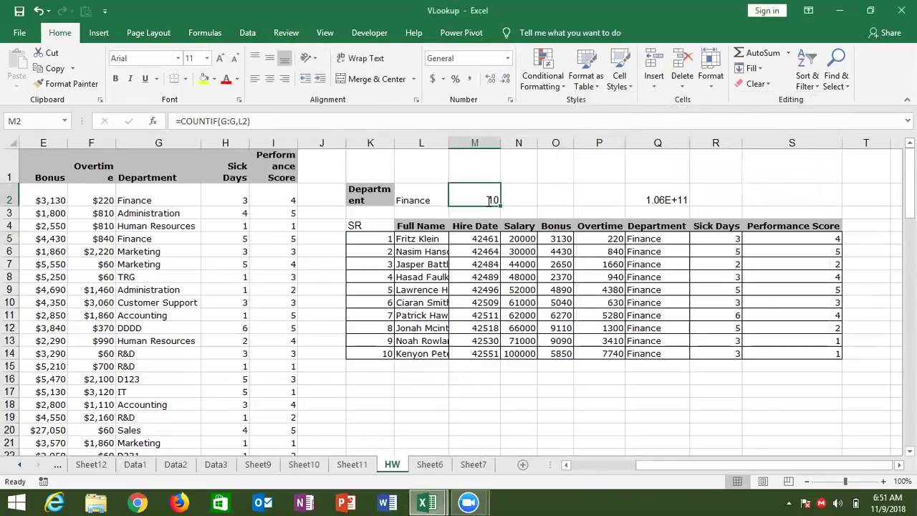
pyautogui.write('IT')
pyautogui.press('Return')
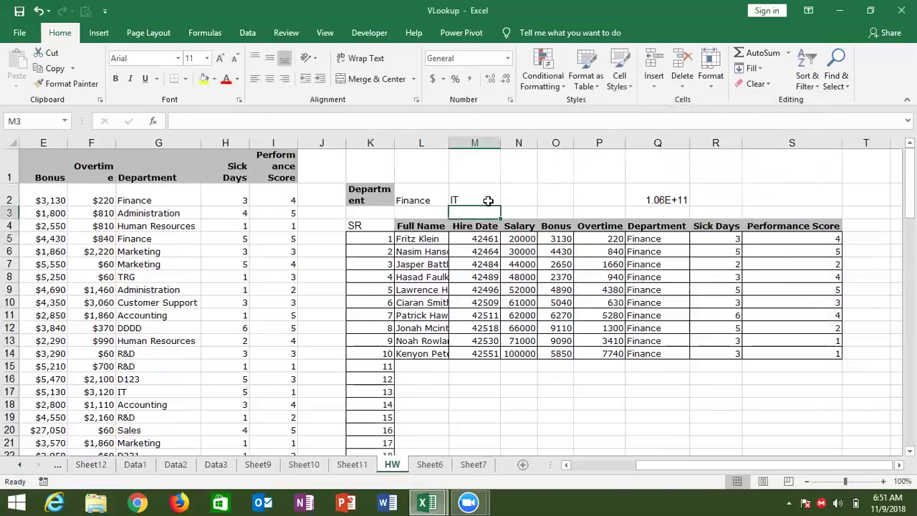
pyautogui.press('Down')
pyautogui.hotkey('ctrl', 'Down')
pyautogui.press('Up')
pyautogui.hotkey('ctrl', 'z')
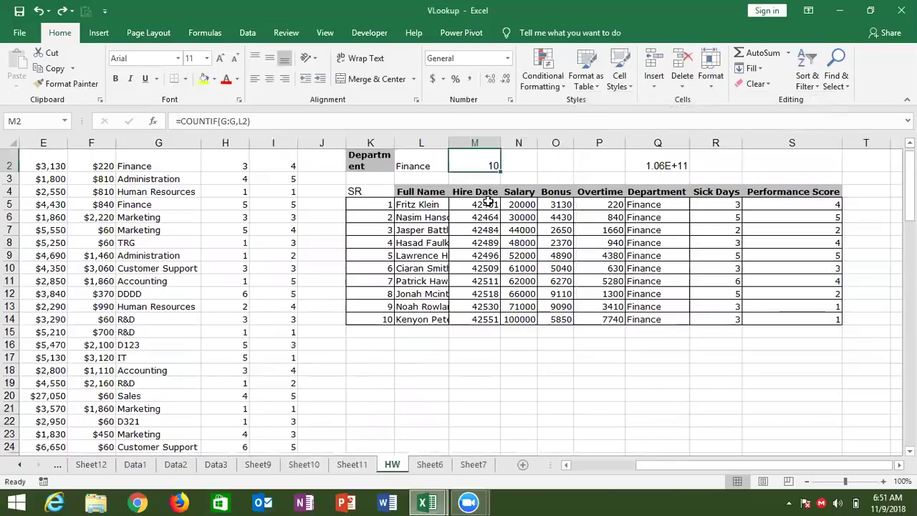
# Step: Enter IT, then Sales, as the L2 department and inspect K17's serial formula
pyautogui.press('Left')
pyautogui.write('IT')
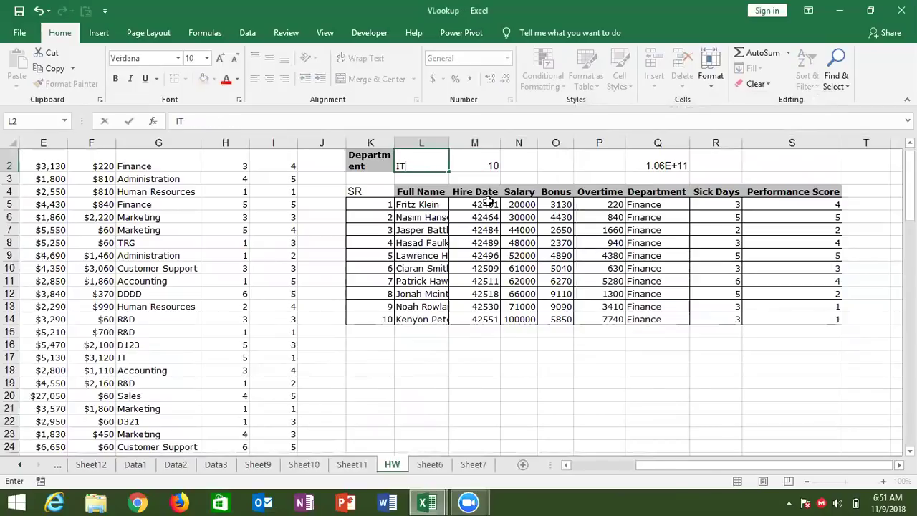
pyautogui.press('Return')
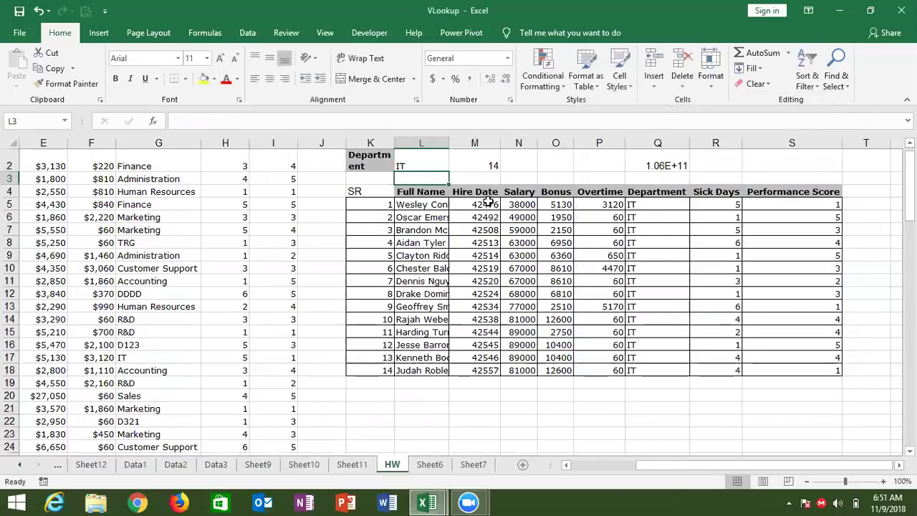
pyautogui.press('Up')
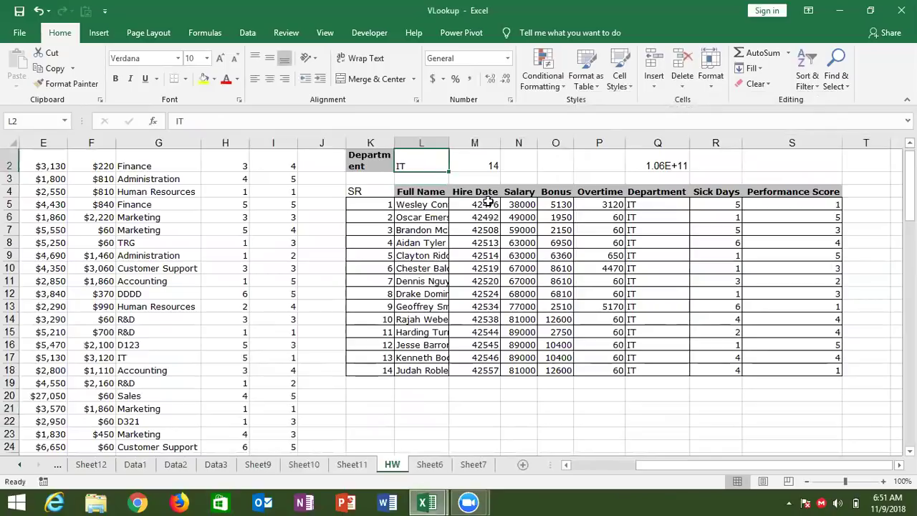
pyautogui.write('Sales')
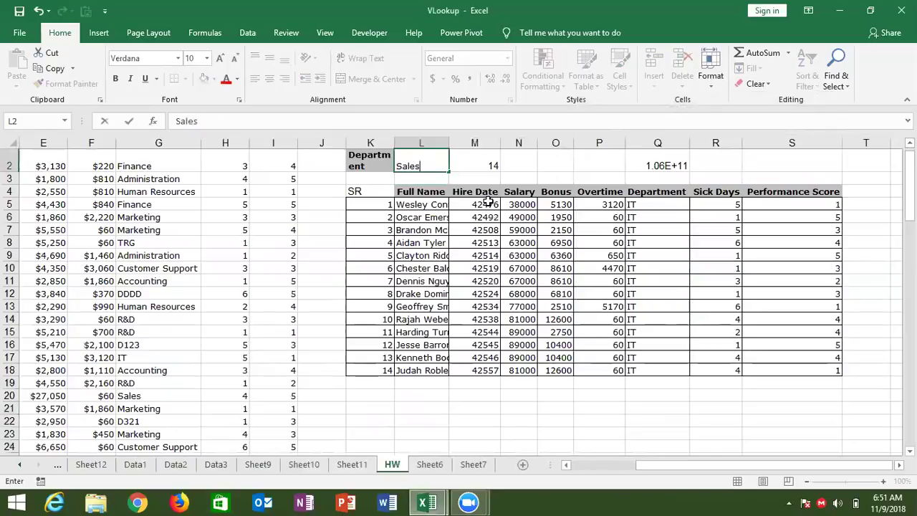
pyautogui.press('Return')
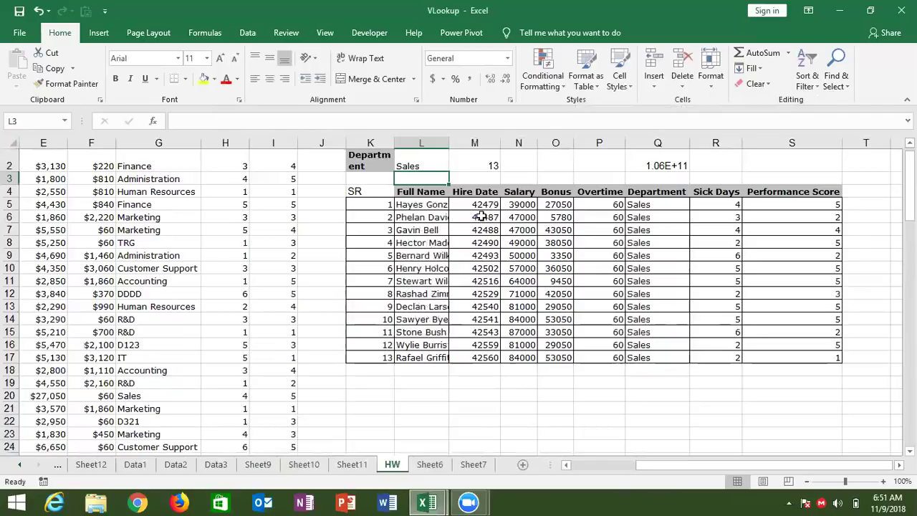
pyautogui.click(376, 361)
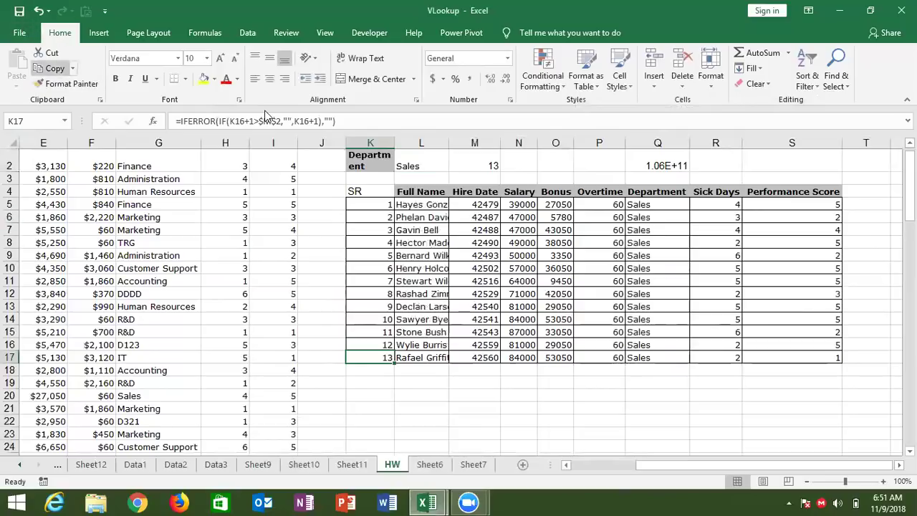
pyautogui.scroll(1, 458, 301)
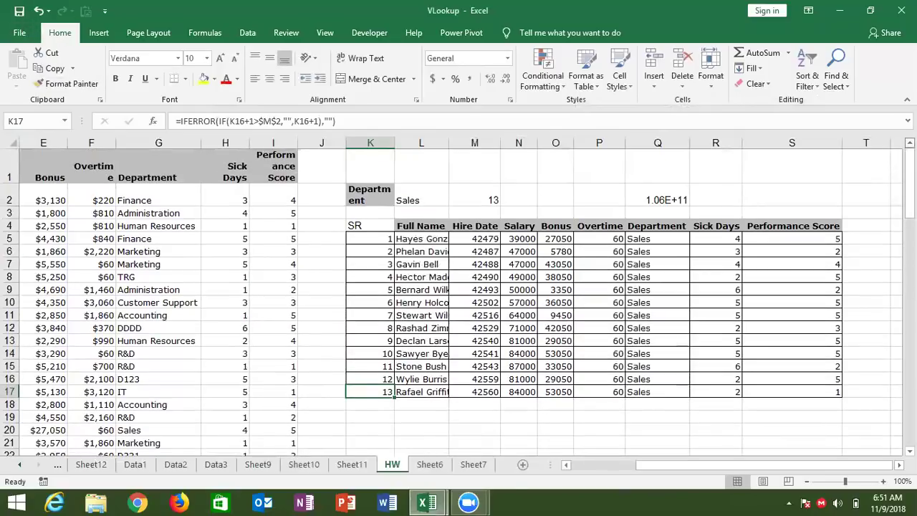
pyautogui.moveTo(694, 465)
pyautogui.mouseDown()
pyautogui.moveTo(622, 496)
pyautogui.moveTo(670, 485)
pyautogui.mouseUp()
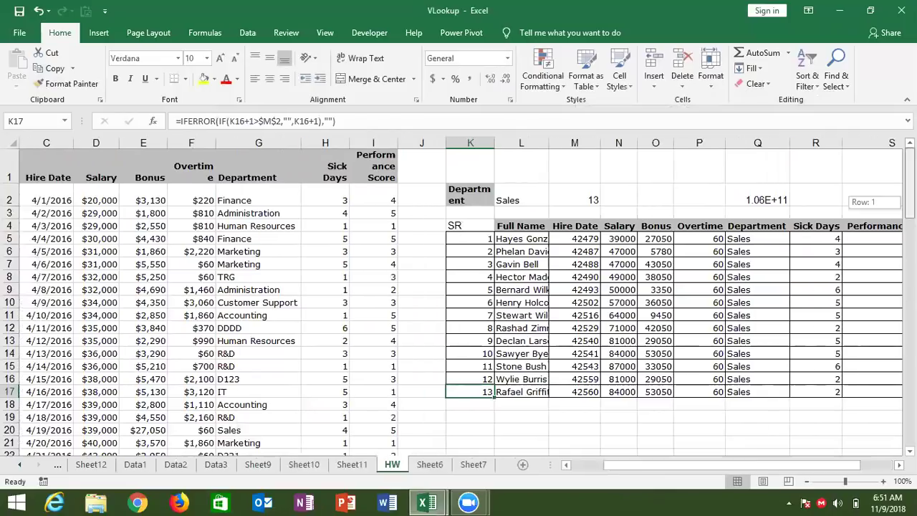
pyautogui.moveTo(908, 183); pyautogui.dragTo(908, 197)
pyautogui.click(477, 321)
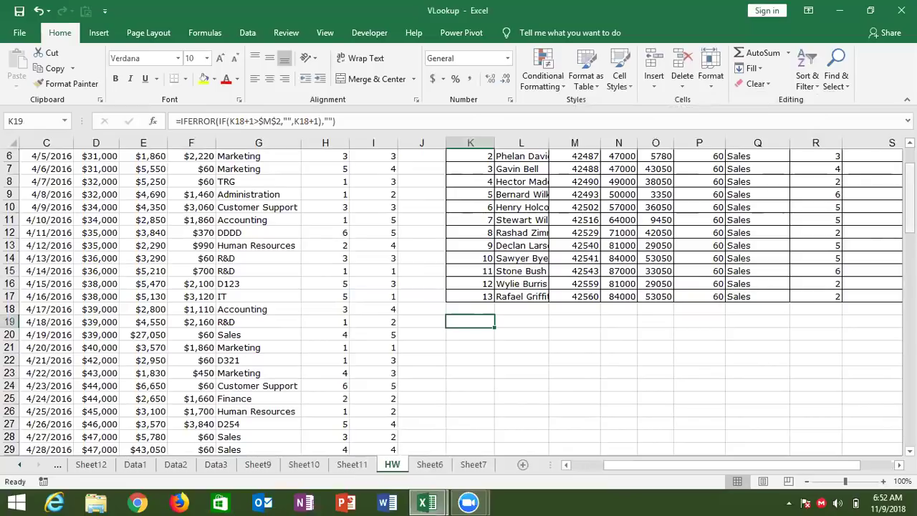
pyautogui.moveTo(909, 200); pyautogui.dragTo(909, 185)
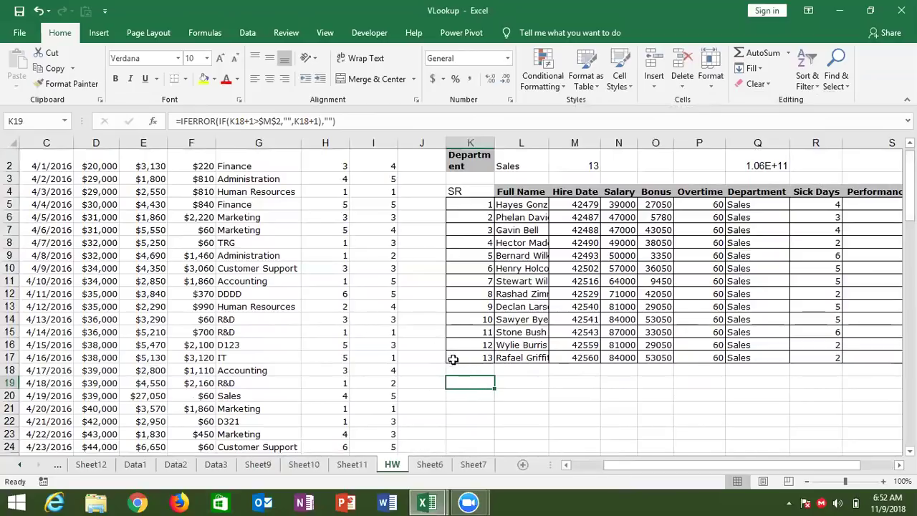
# Step: Set the L2 department to IT so 14 IT employees are listed
pyautogui.click(513, 167)
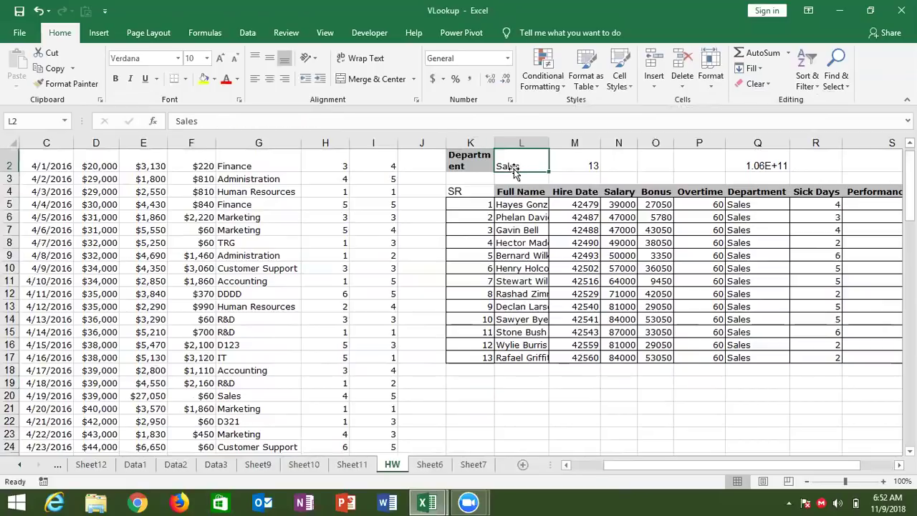
pyautogui.write('IT')
pyautogui.press('Return')
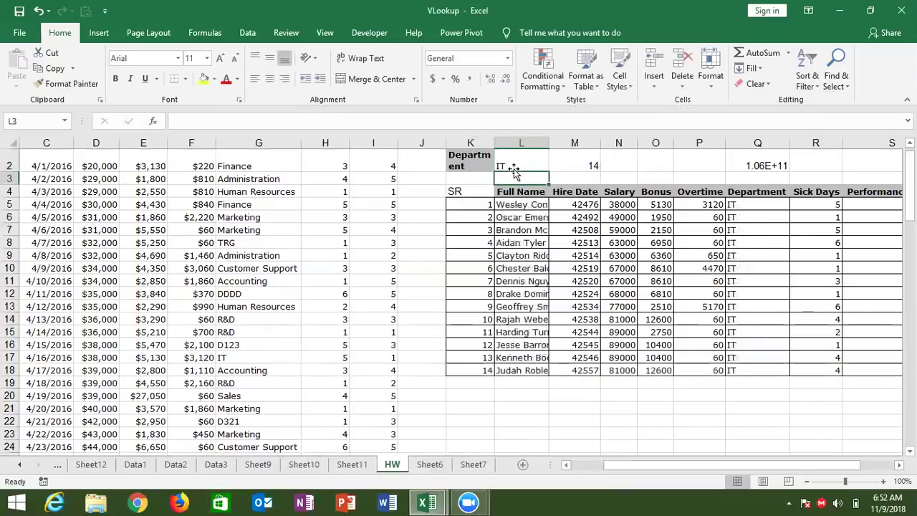
# Step: Check the serial formulas in K15, K20 and K21, then save and close VLookup
pyautogui.click(477, 394)
pyautogui.click(477, 408)
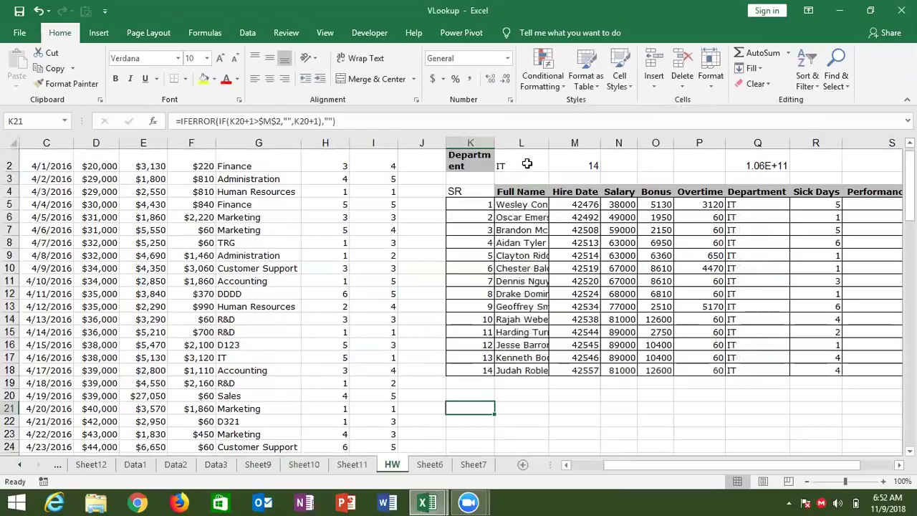
pyautogui.click(476, 337)
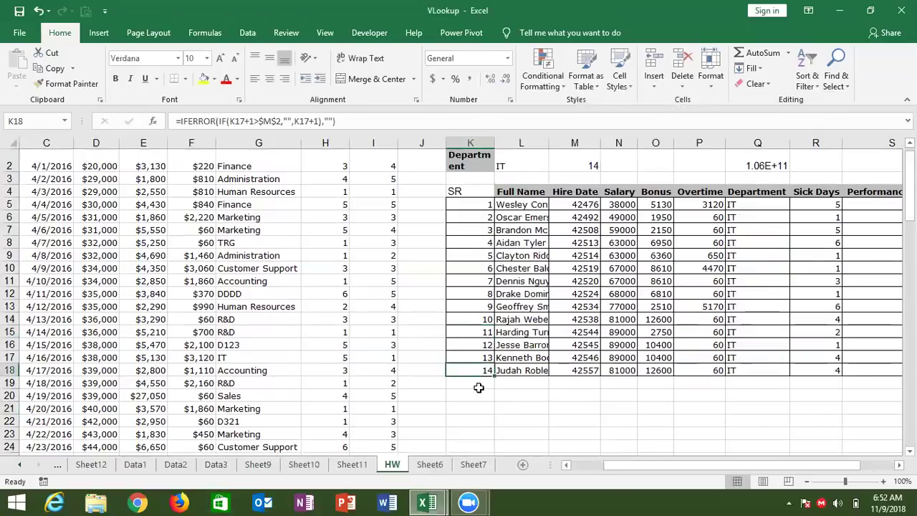
pyautogui.click(477, 391)
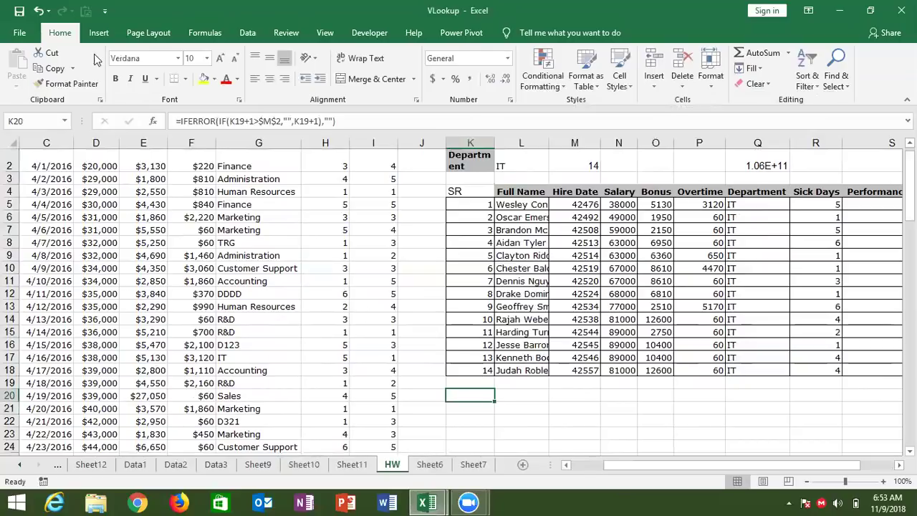
pyautogui.click(19, 11)
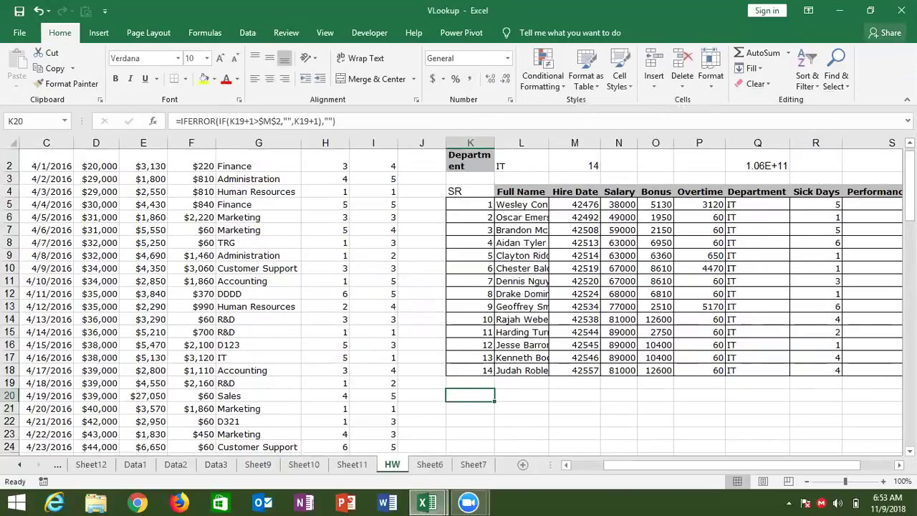
pyautogui.click(901, 10)
# Step: Close Book1, decline the default-program prompt on relaunch, and close Excel's start screen
pyautogui.click(901, 11)
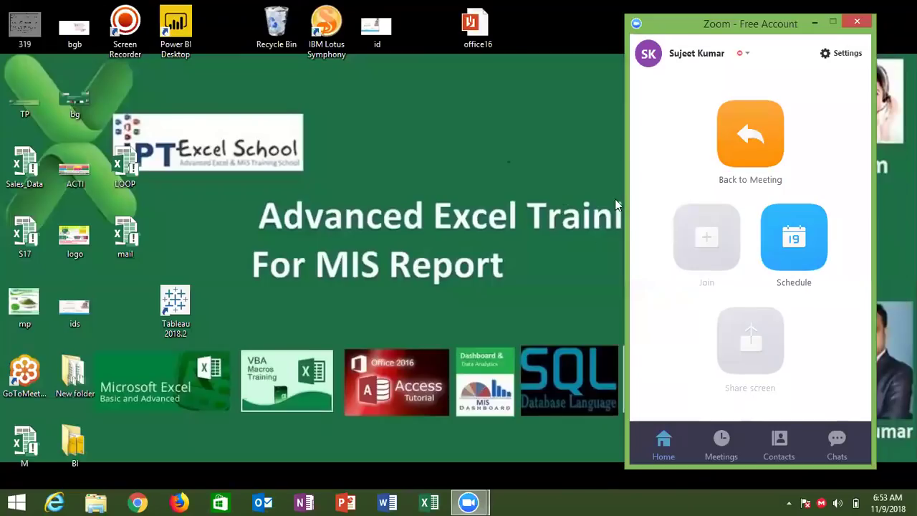
pyautogui.click(429, 503)
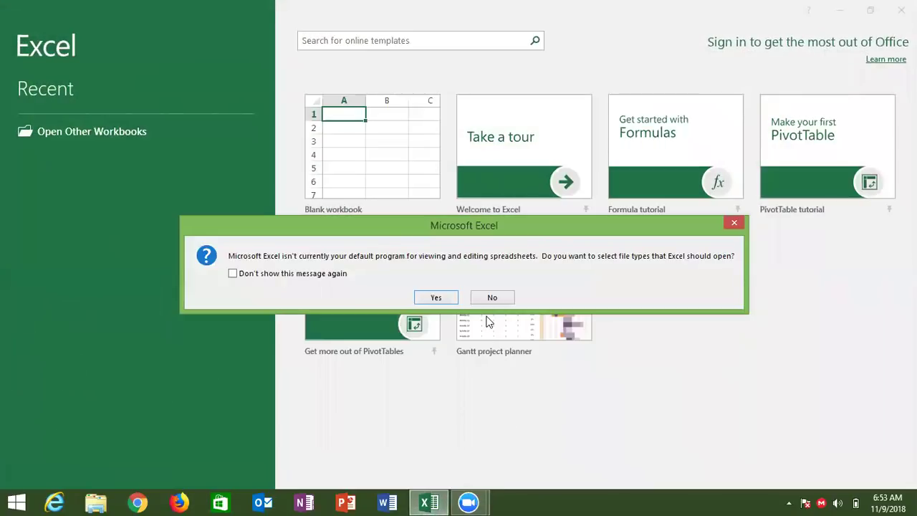
pyautogui.click(493, 297)
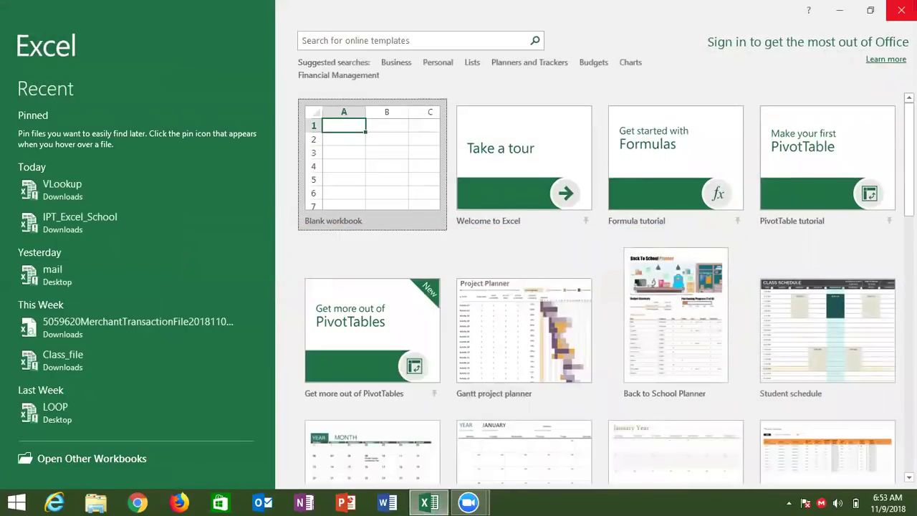
pyautogui.click(902, 10)
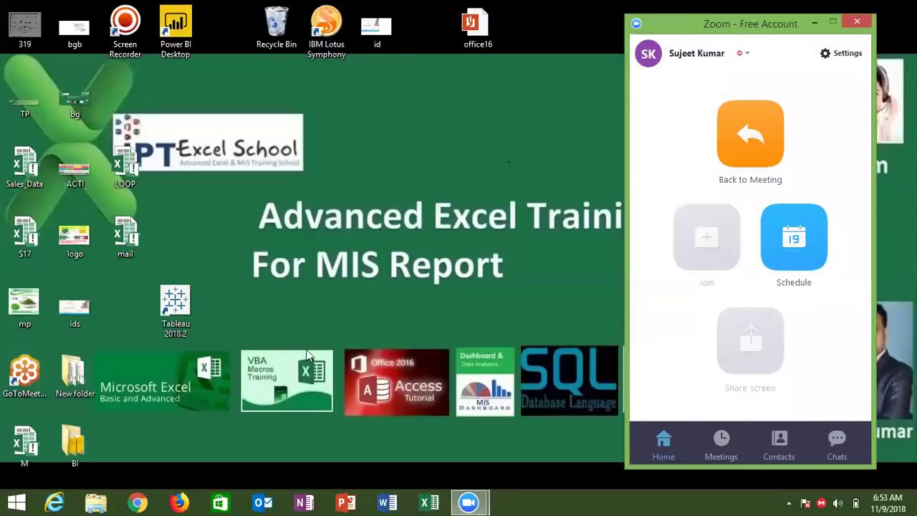
pyautogui.click(139, 502)
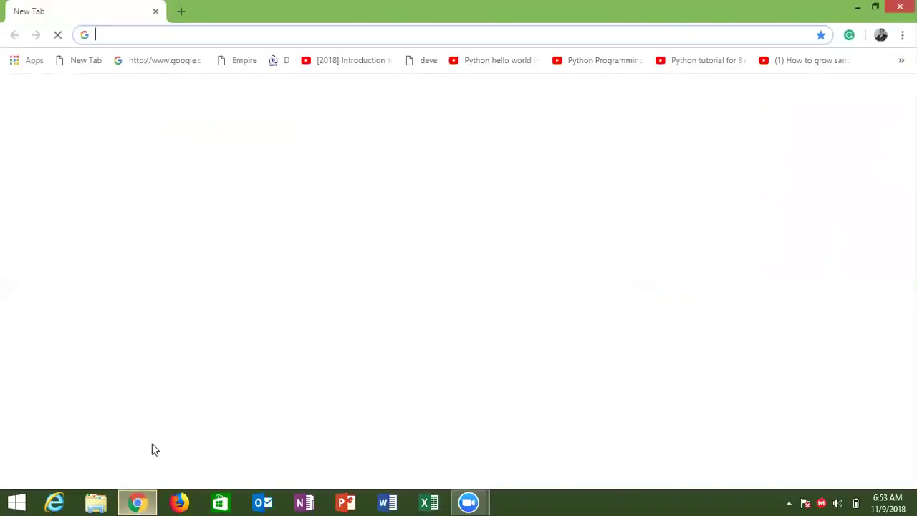
# Step: Open Gmail, find the sent 'Join Link - Advanced Excel Class' email and reply all
pyautogui.write('gm')
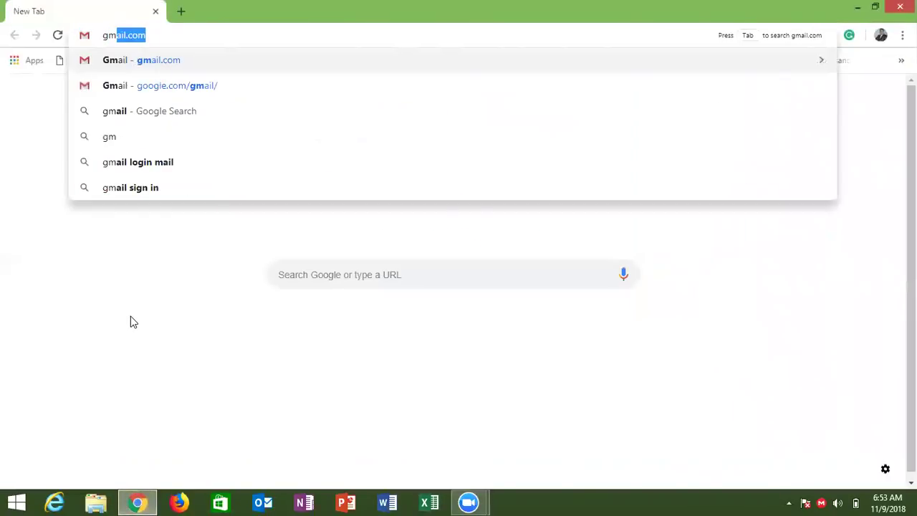
pyautogui.press('Return')
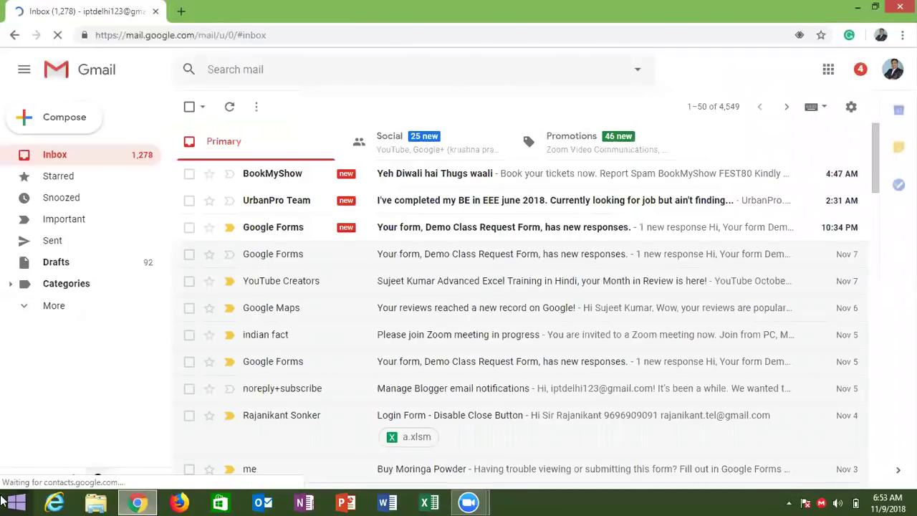
pyautogui.click(77, 246)
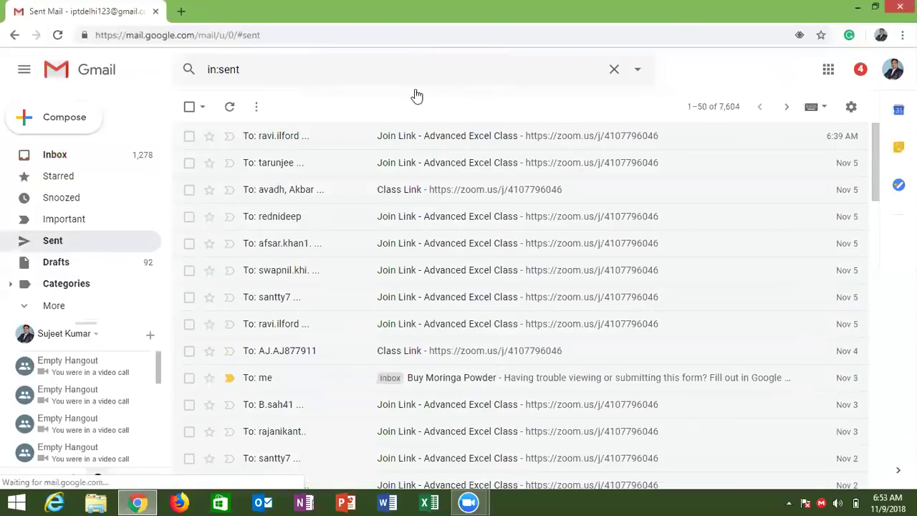
pyautogui.click(417, 136)
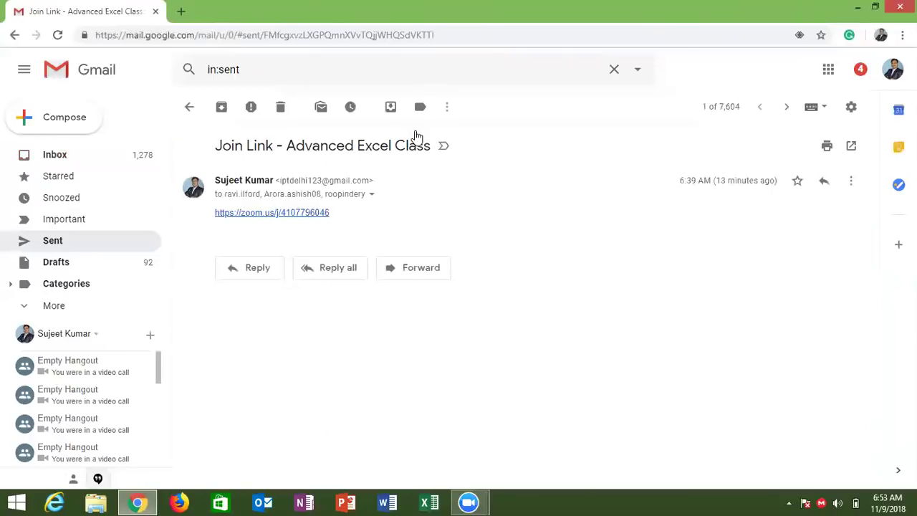
pyautogui.click(336, 274)
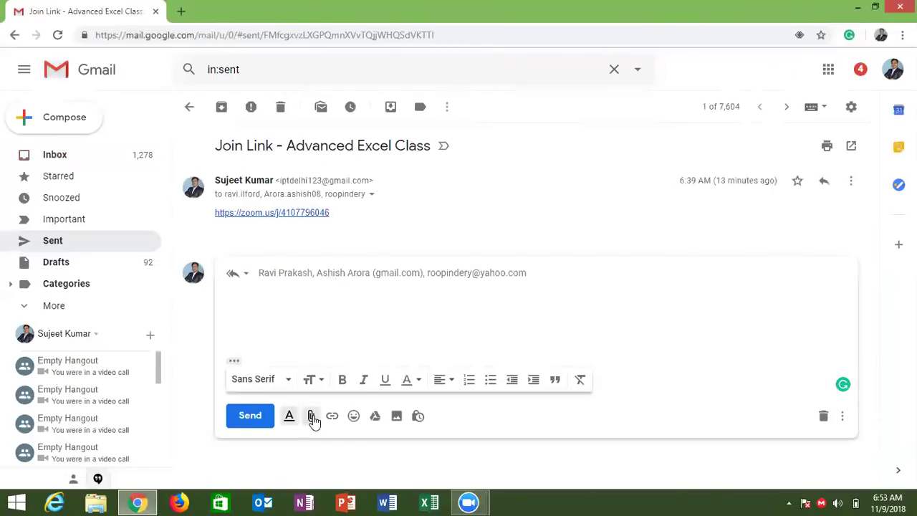
# Step: Attach VLookup.xlsm from Downloads, send the reply, and go back to the inbox
pyautogui.click(313, 417)
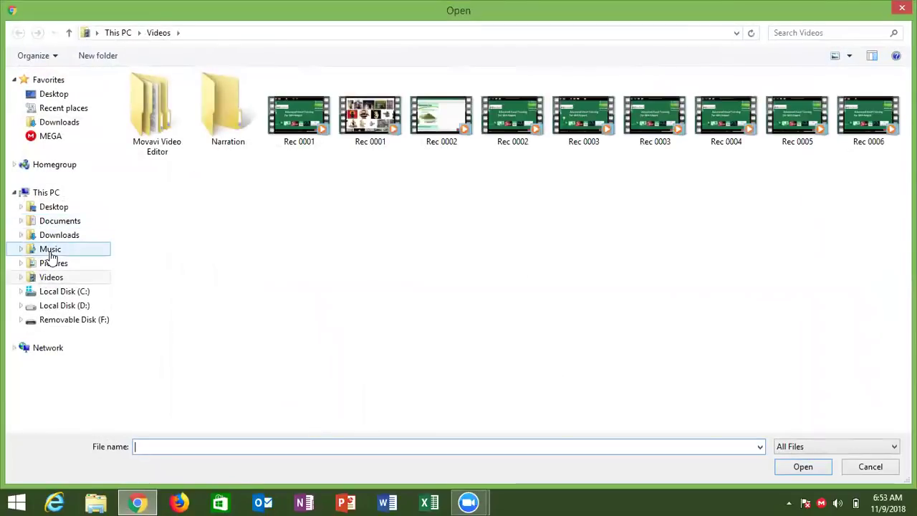
pyautogui.click(61, 237)
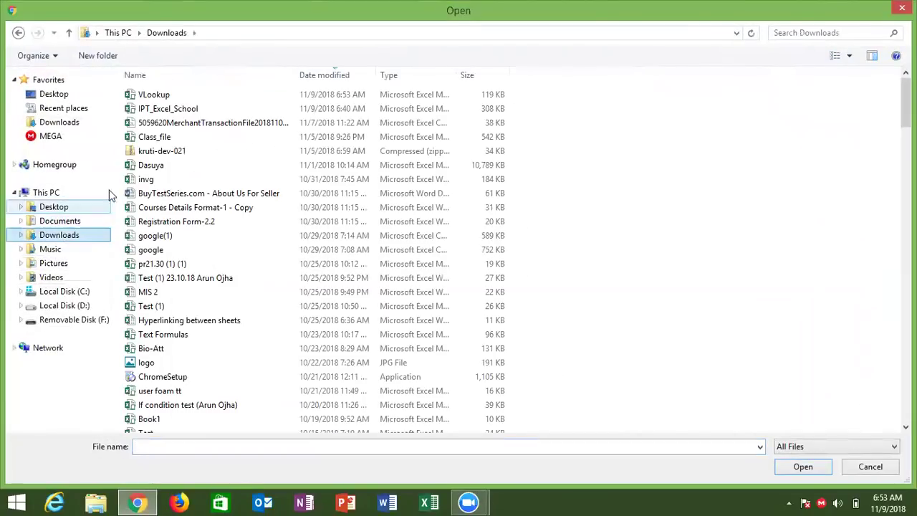
pyautogui.doubleClick(160, 94)
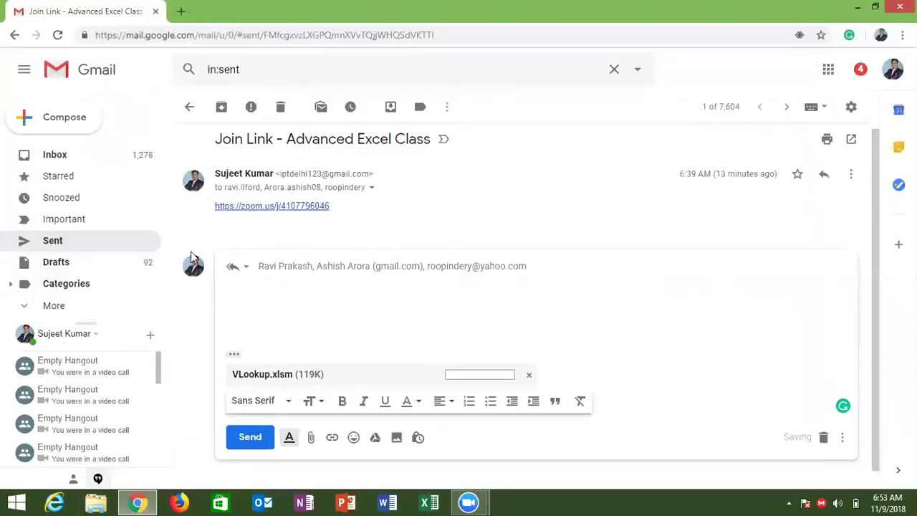
pyautogui.click(249, 438)
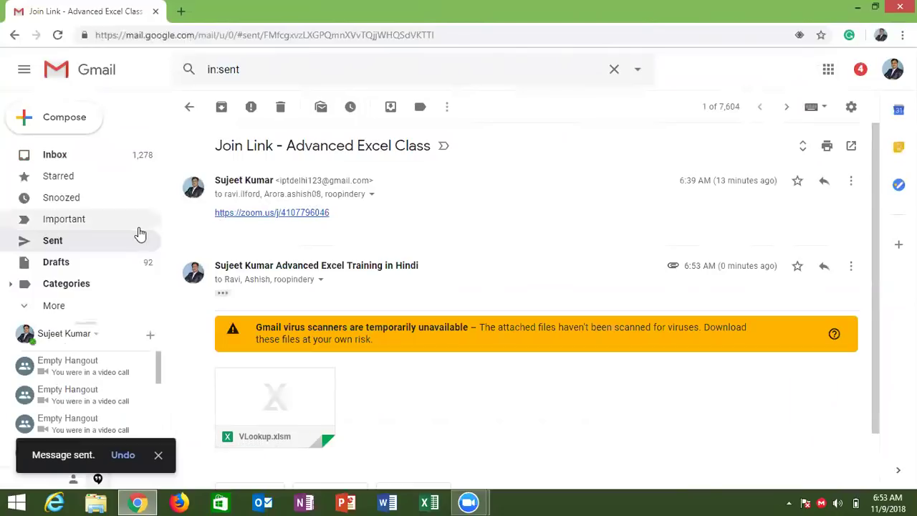
pyautogui.click(78, 159)
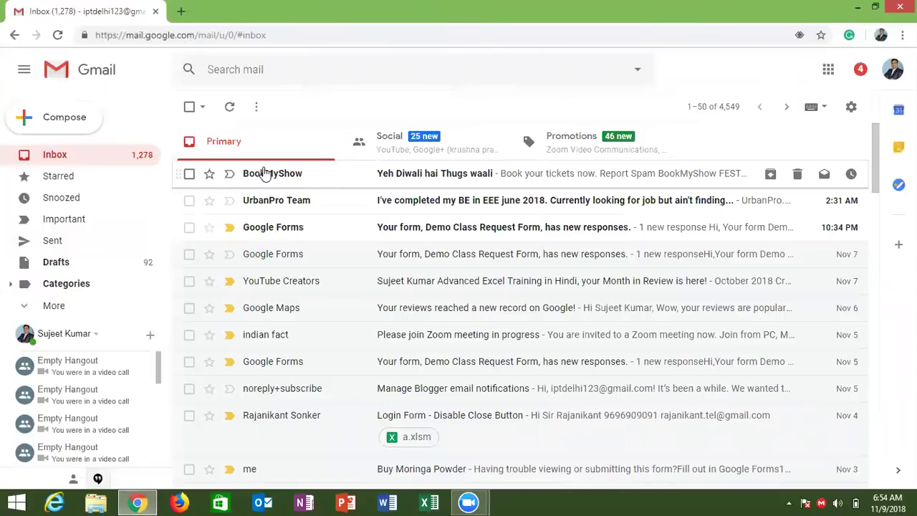
# Step: Minimise Chrome with Windows+D to reveal the desktop behind Gmail
pyautogui.press('super+d')
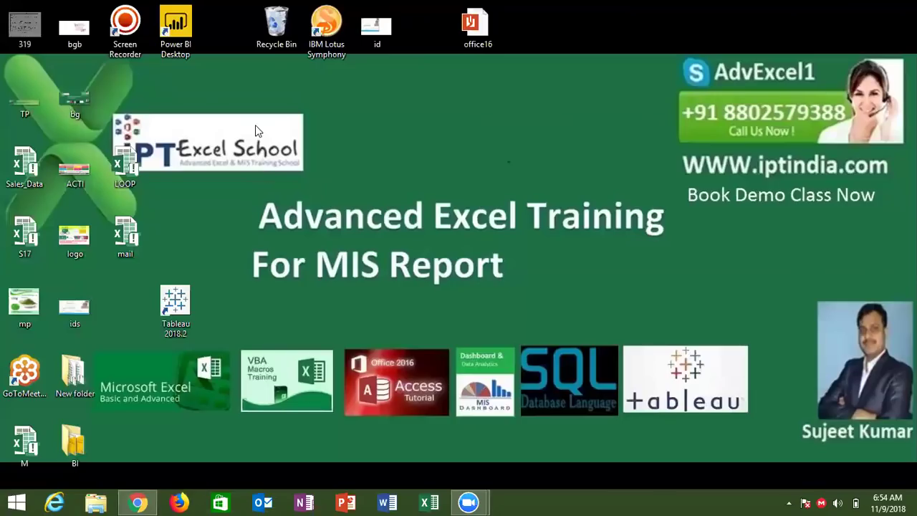